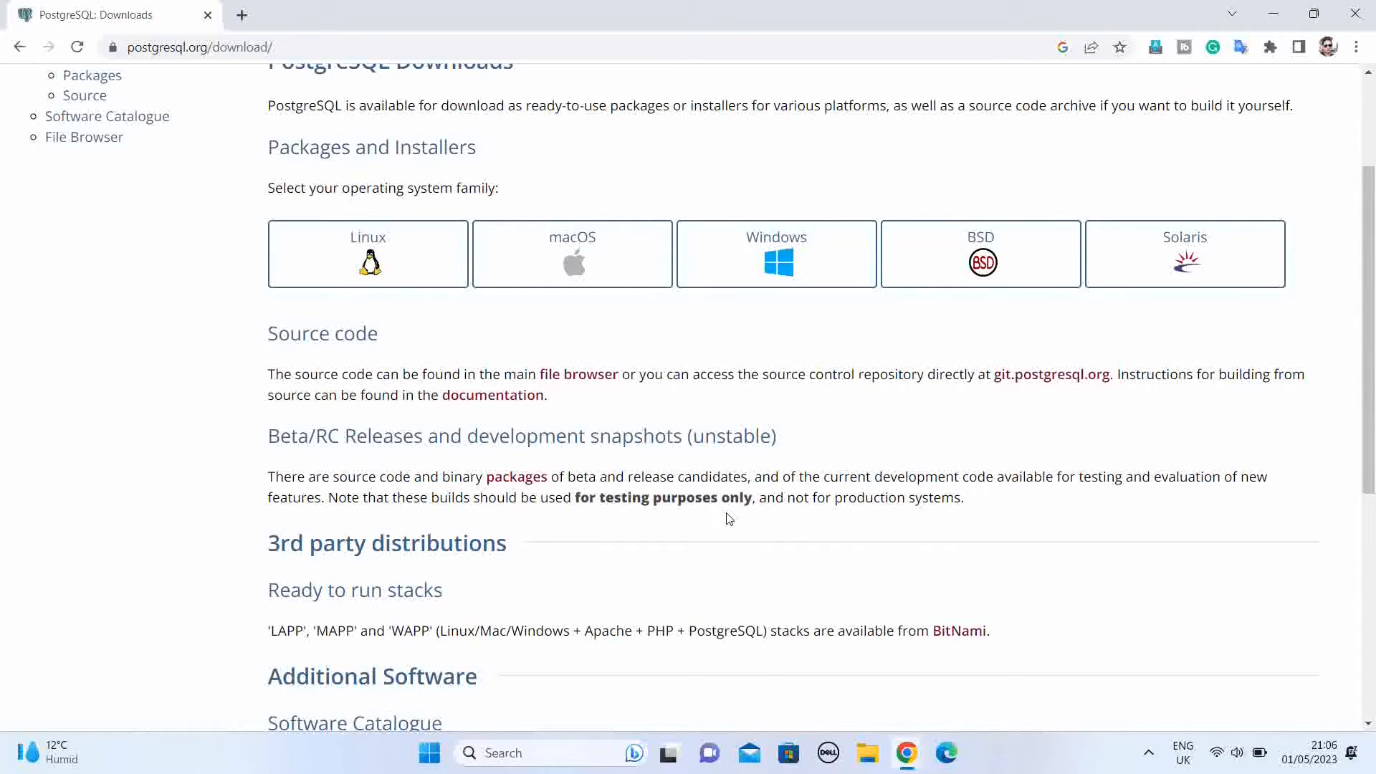
Step: Open EDB's PostgreSQL installer download page from the Windows installers section of the PostgreSQL site
click(787, 265)
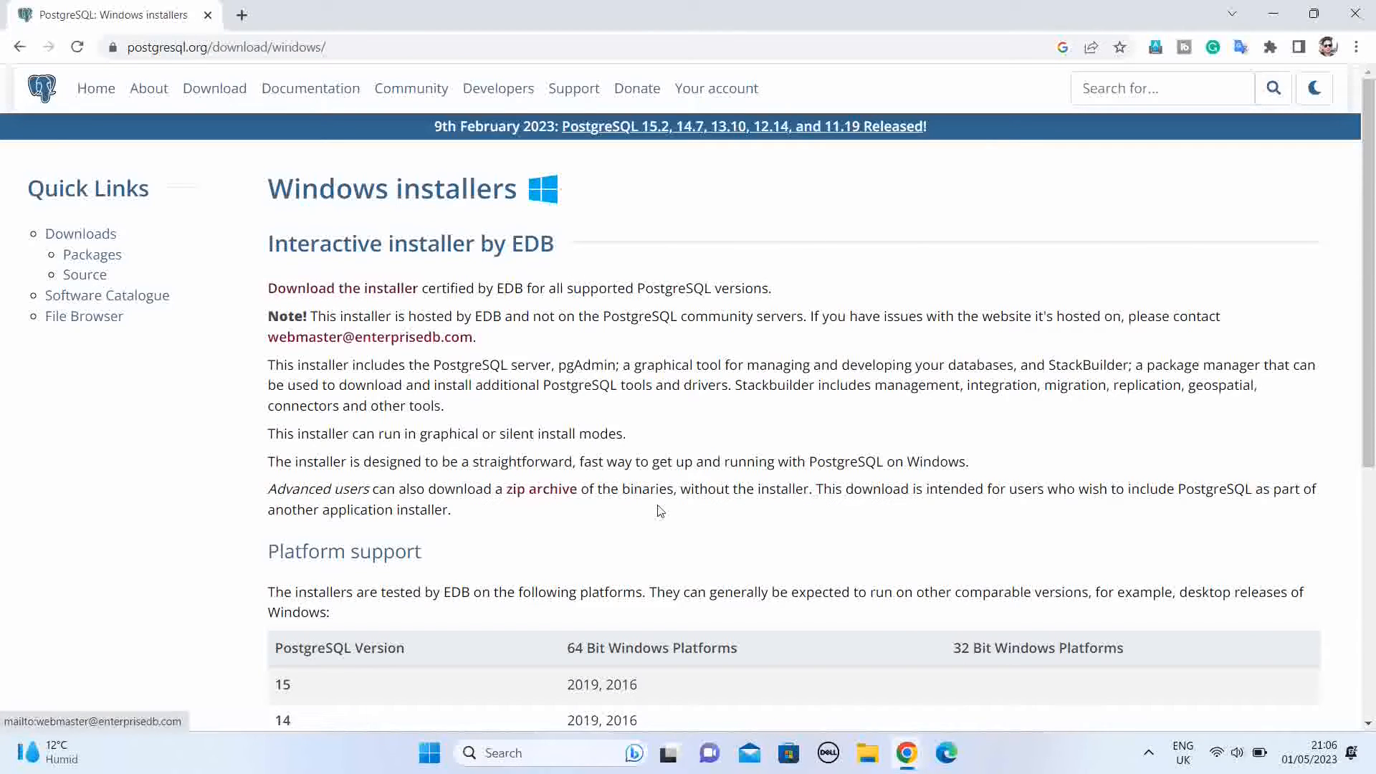
scroll(660, 510, down, 3)
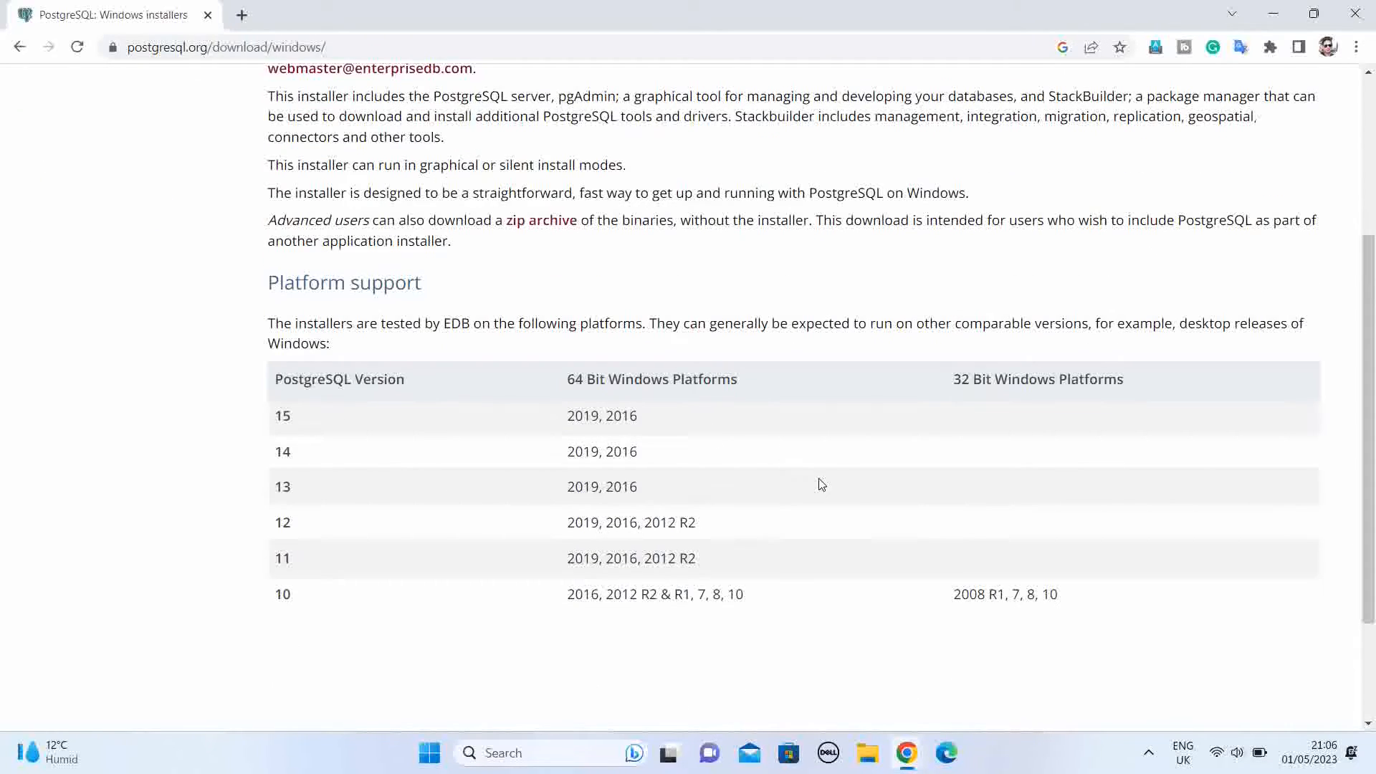
scroll(785, 480, up, 1)
scroll(783, 483, up, 2)
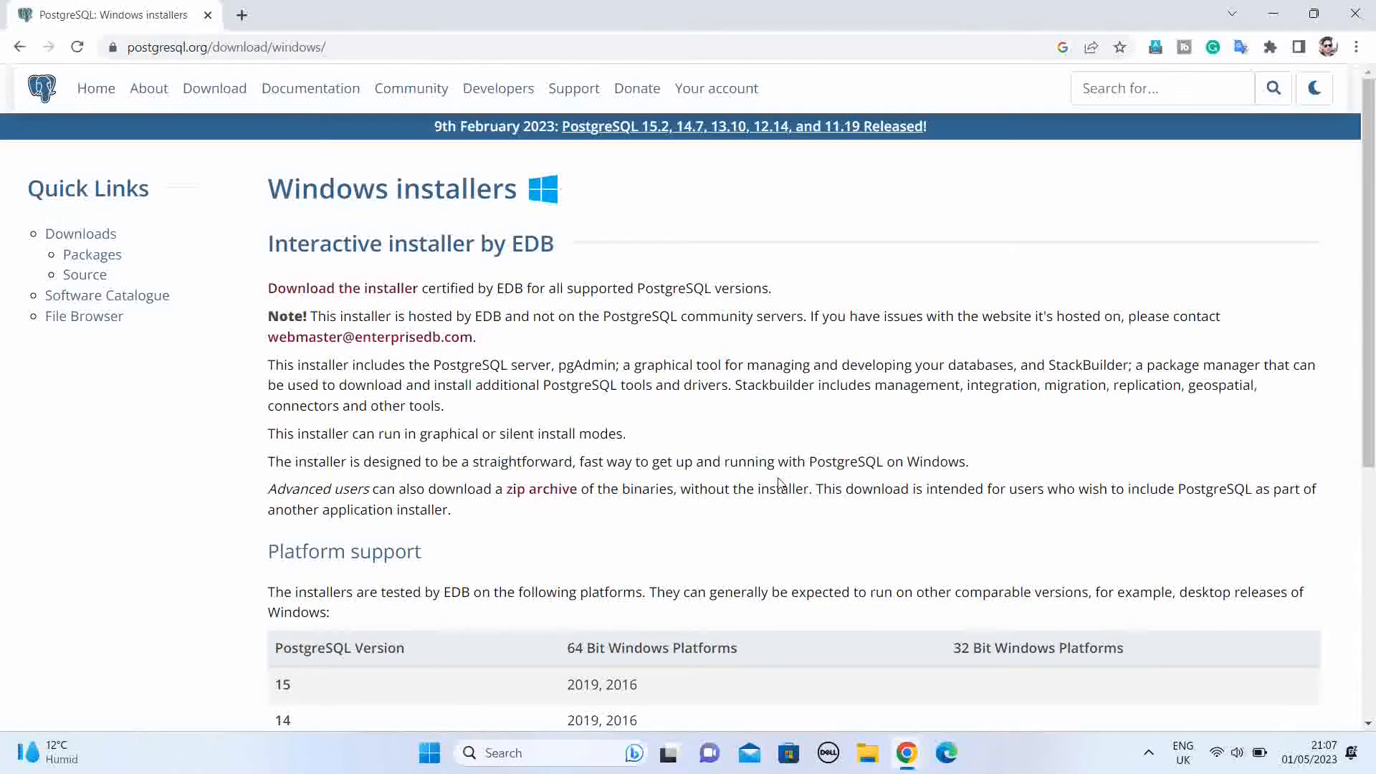
click(349, 289)
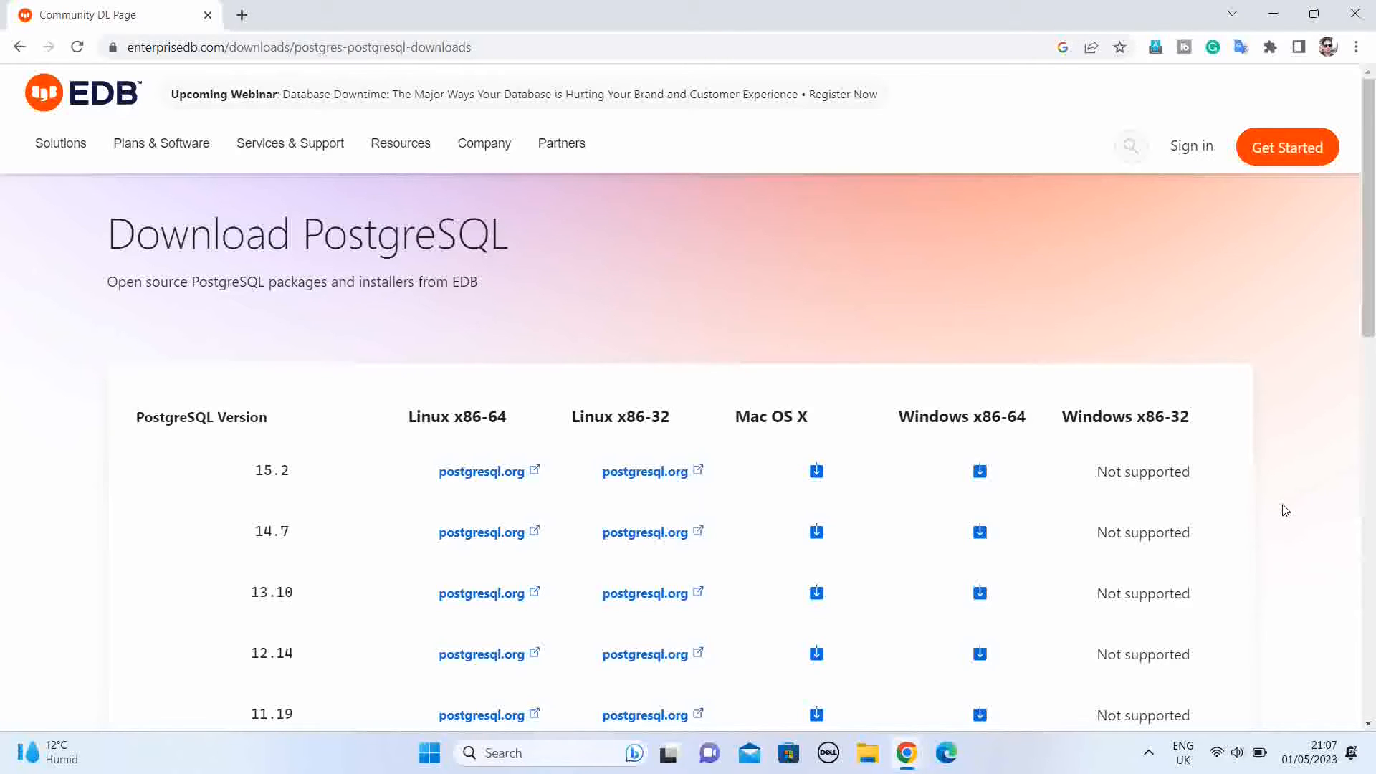
Step: Download the PostgreSQL 15.2 installer for Windows x86-64 and save it in the SQL folder as postgresql-15.2-2-windows-x64.exe
scroll(1283, 510, down, 1)
scroll(1283, 510, down, 2)
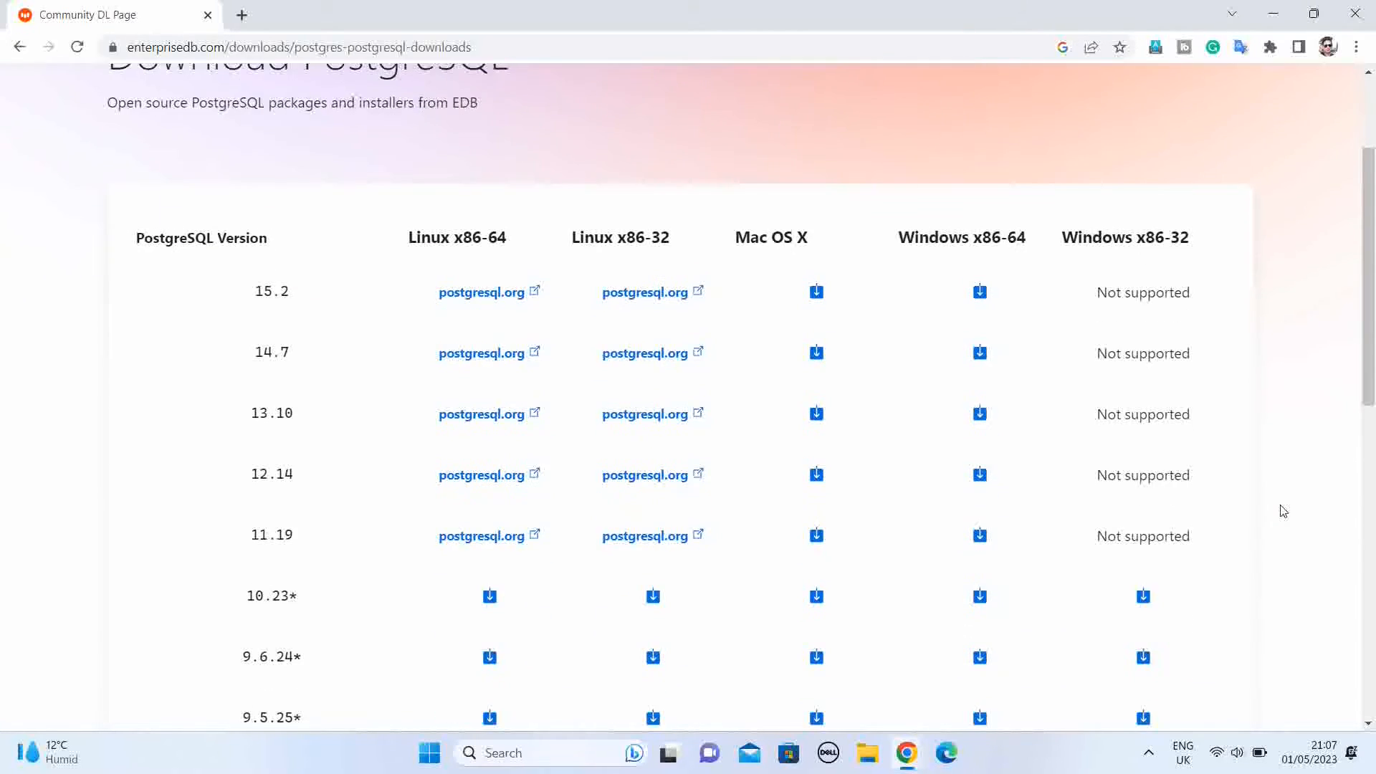
click(980, 292)
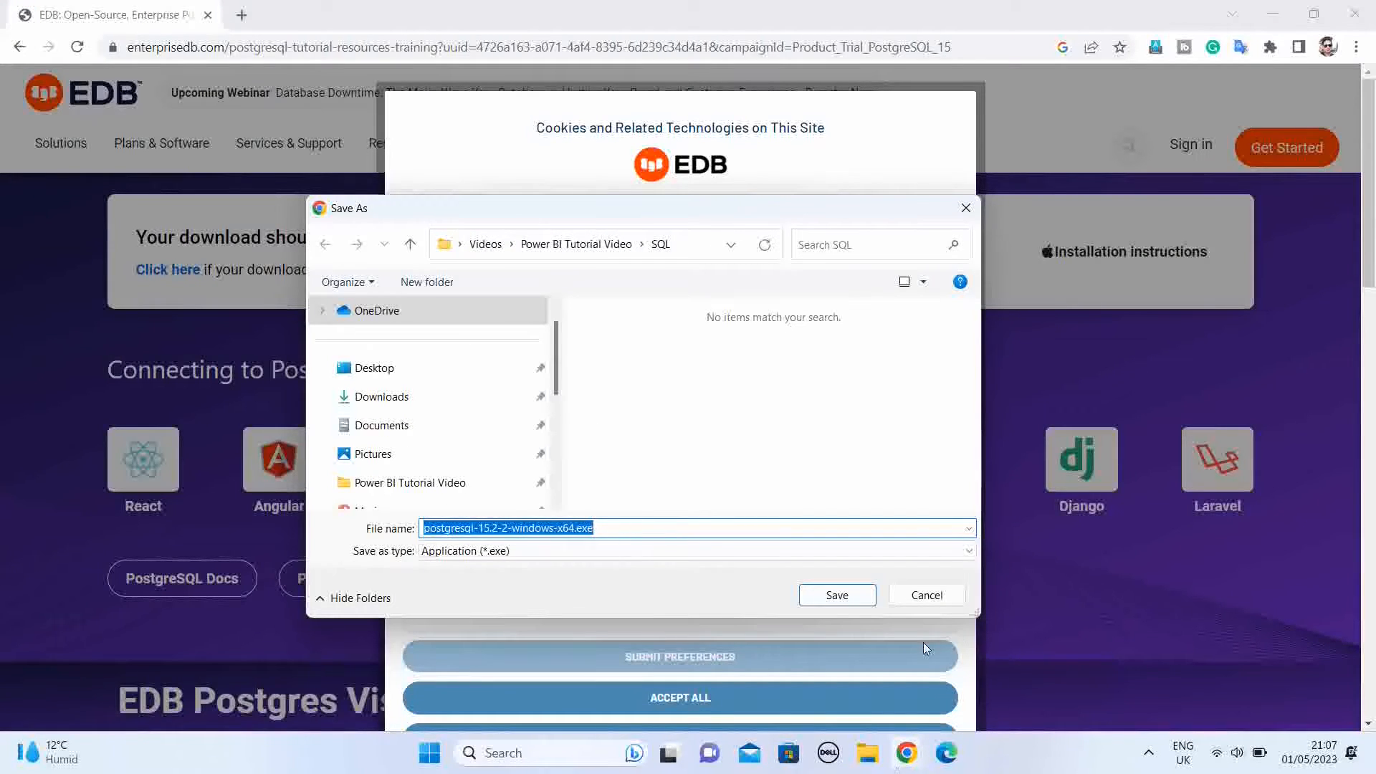
click(846, 596)
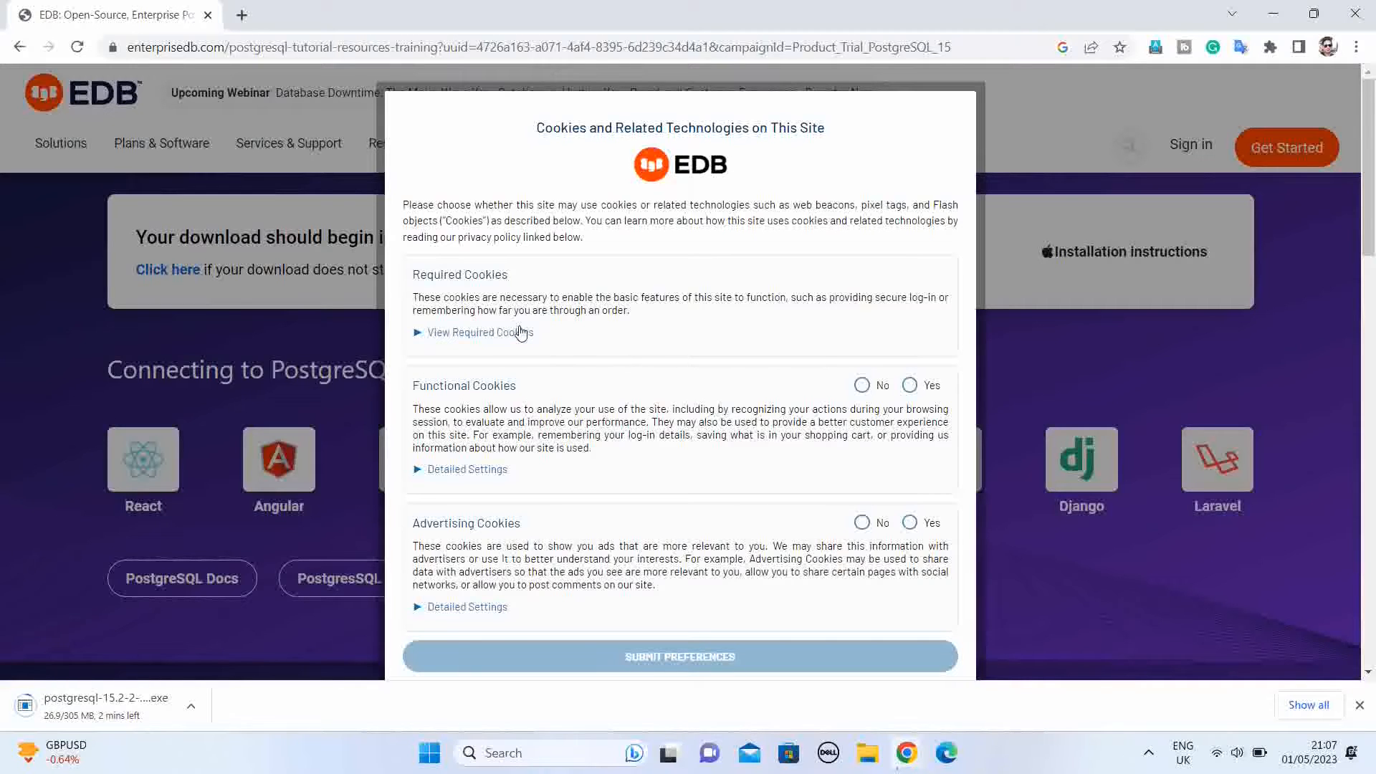
Step: Accept all cookies on the EDB site and dismiss the cookie settings confirmation
scroll(638, 491, down, 3)
mouse_move(733, 483)
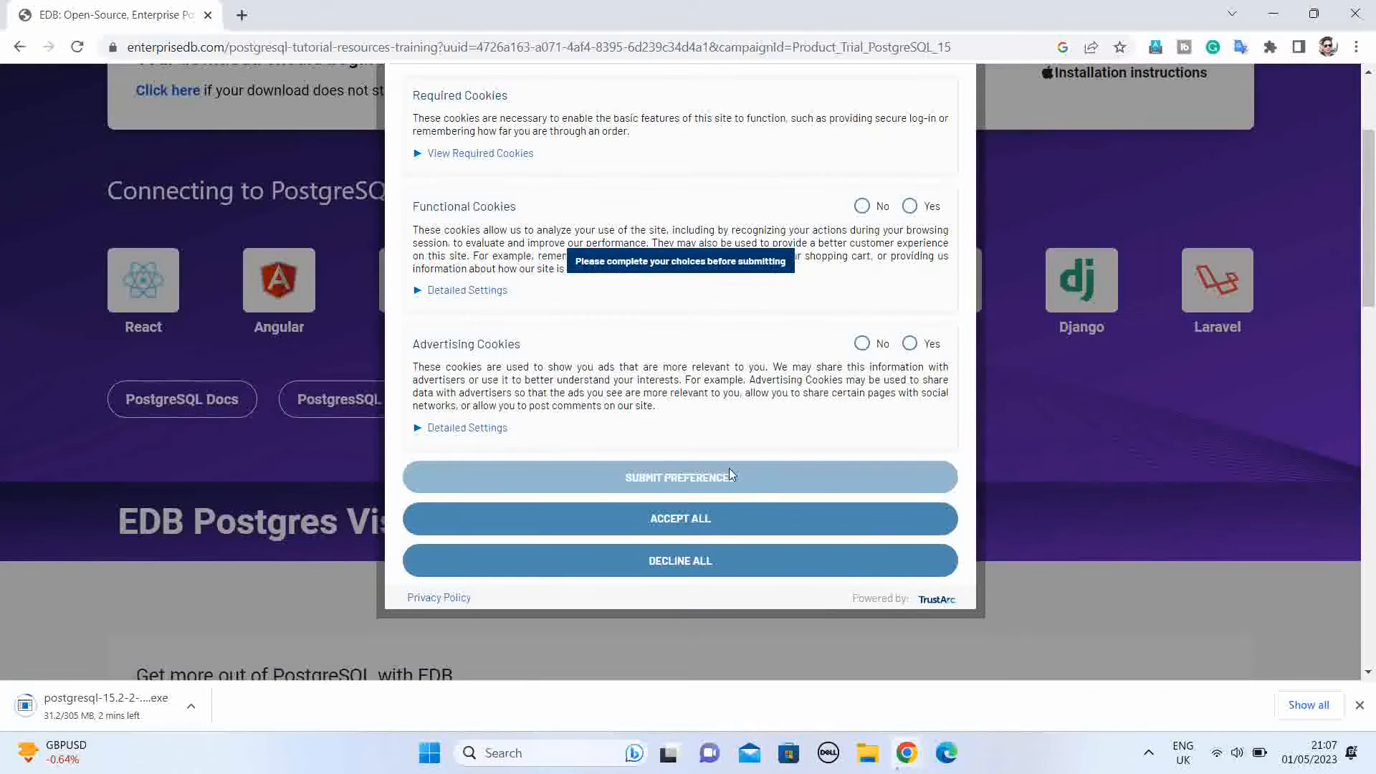
click(706, 522)
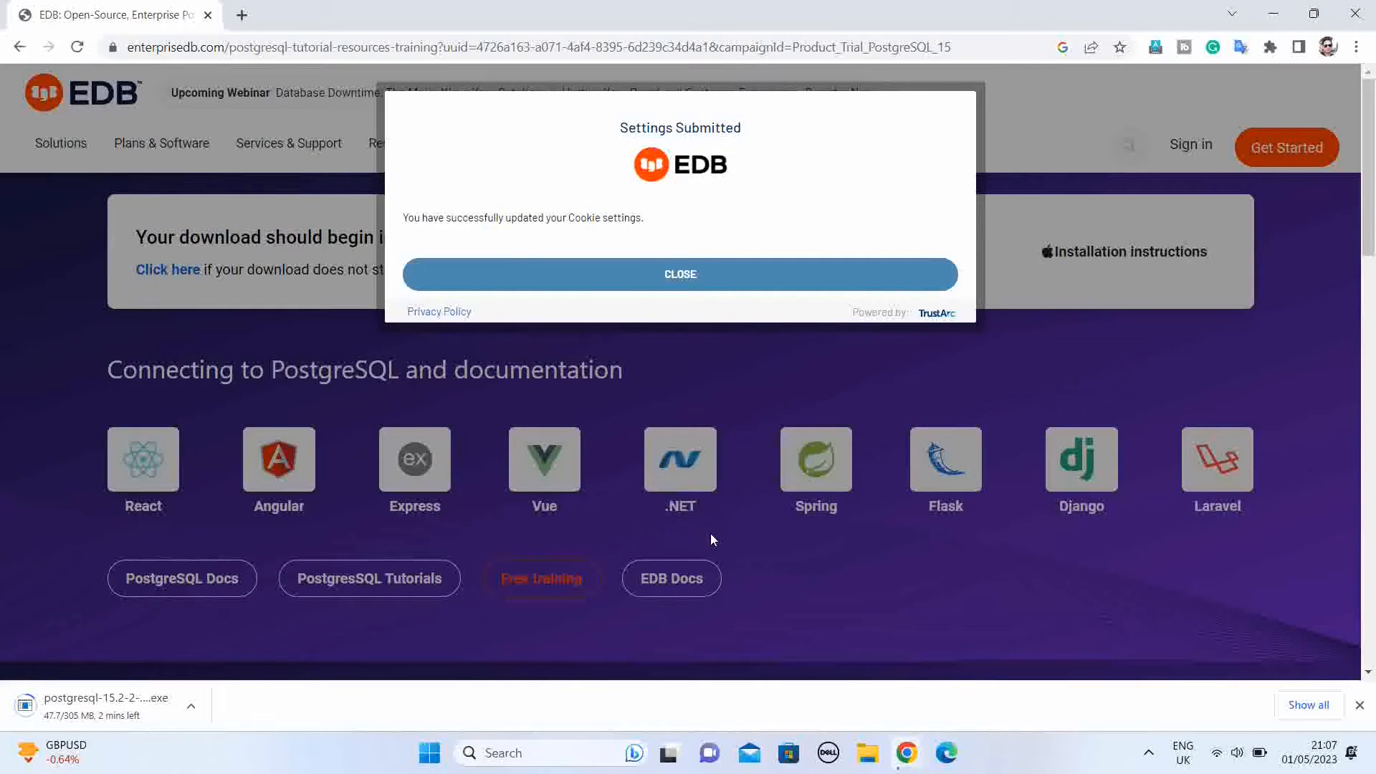
click(694, 281)
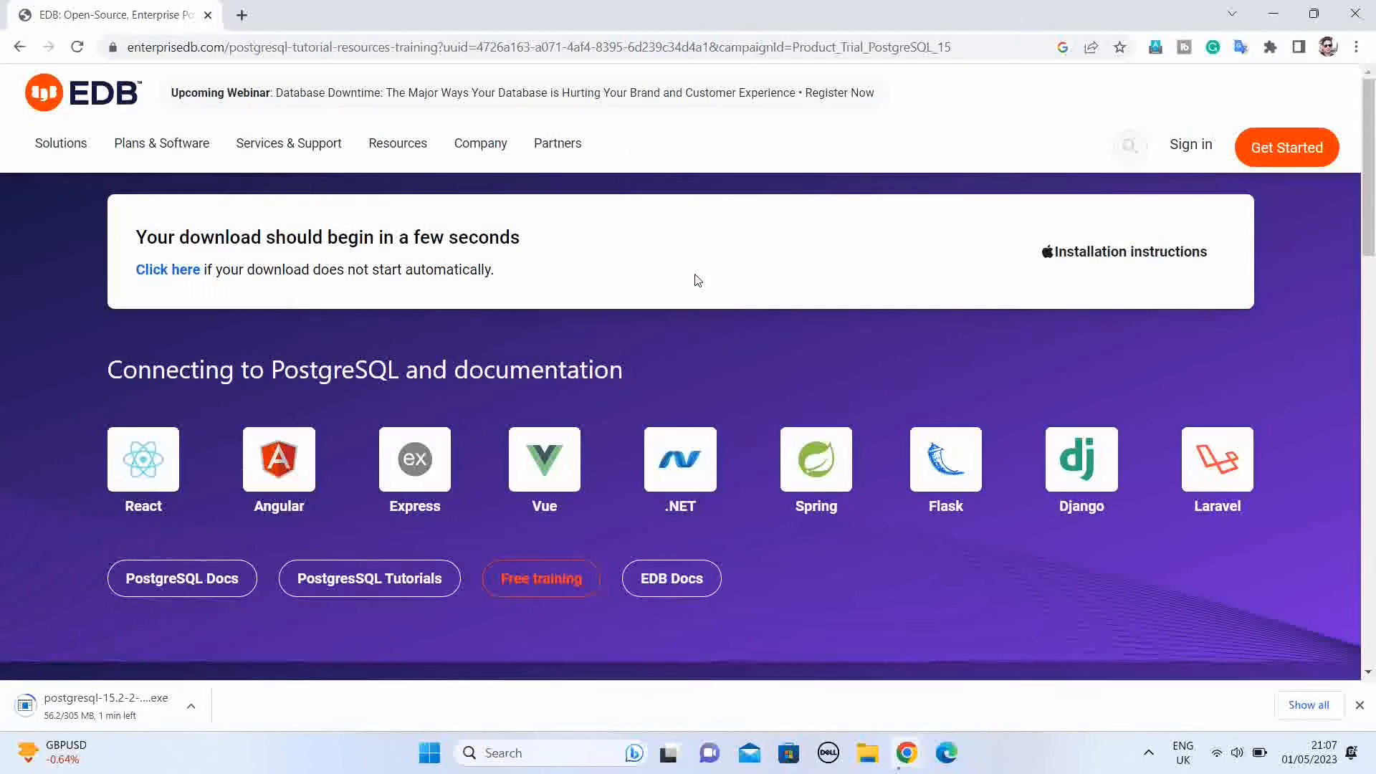
Step: Run the downloaded PostgreSQL installer and accept the default installation directory, all four components and the default data directory
click(118, 708)
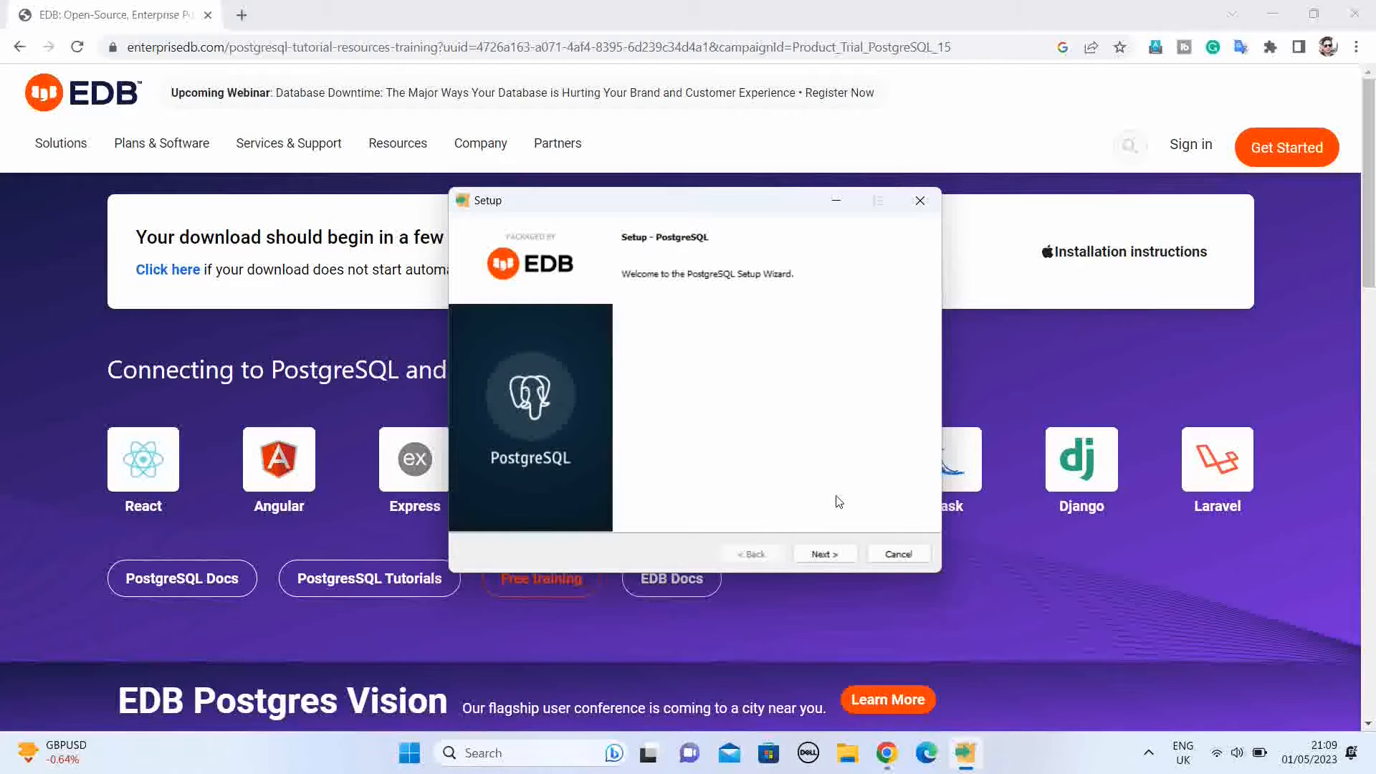
click(825, 555)
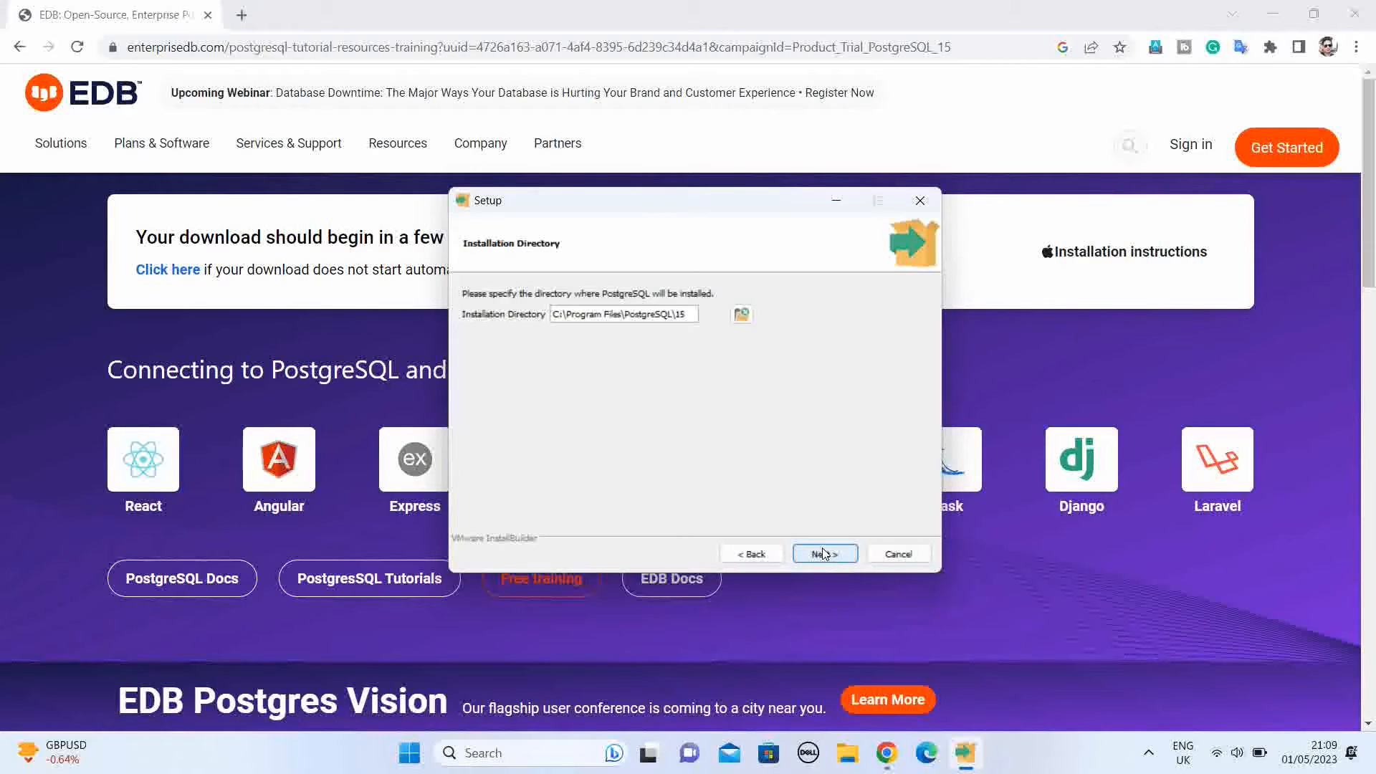
click(823, 552)
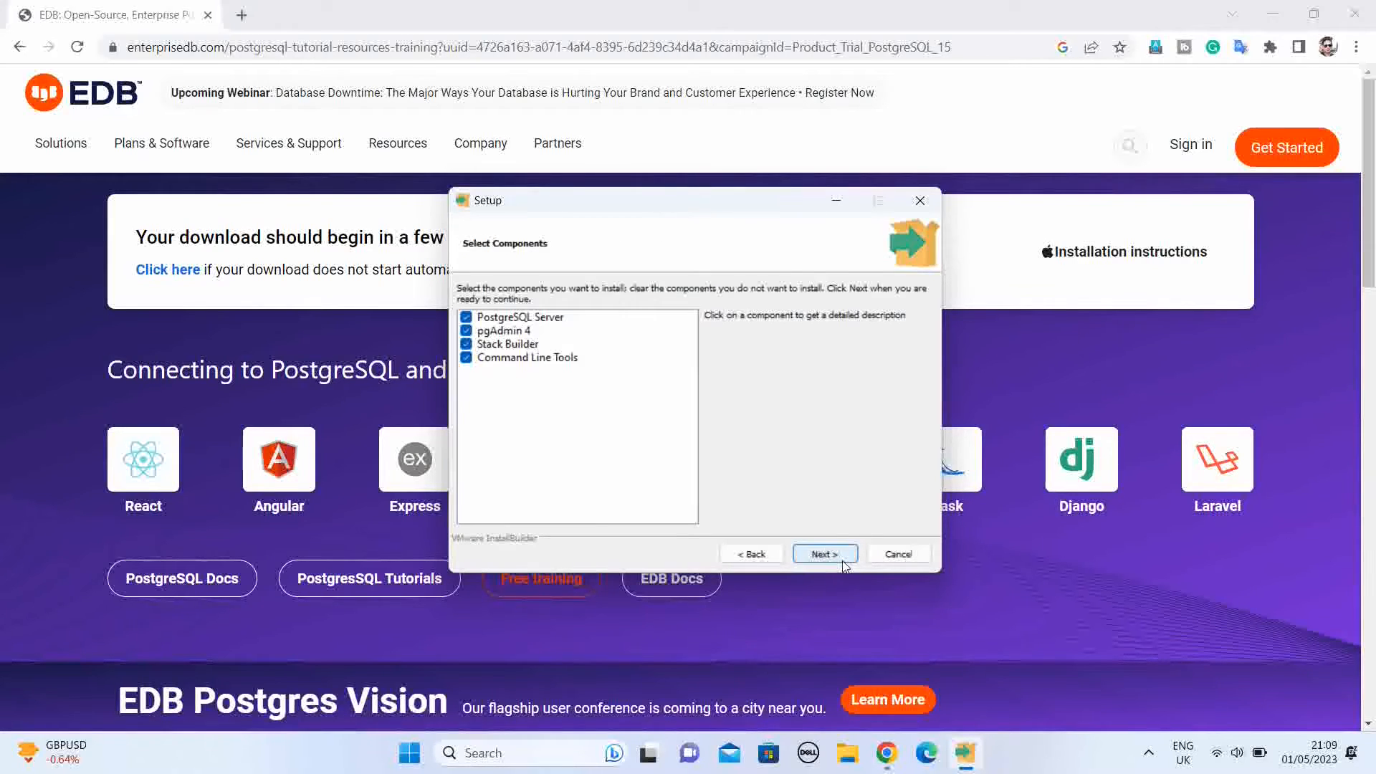
click(826, 555)
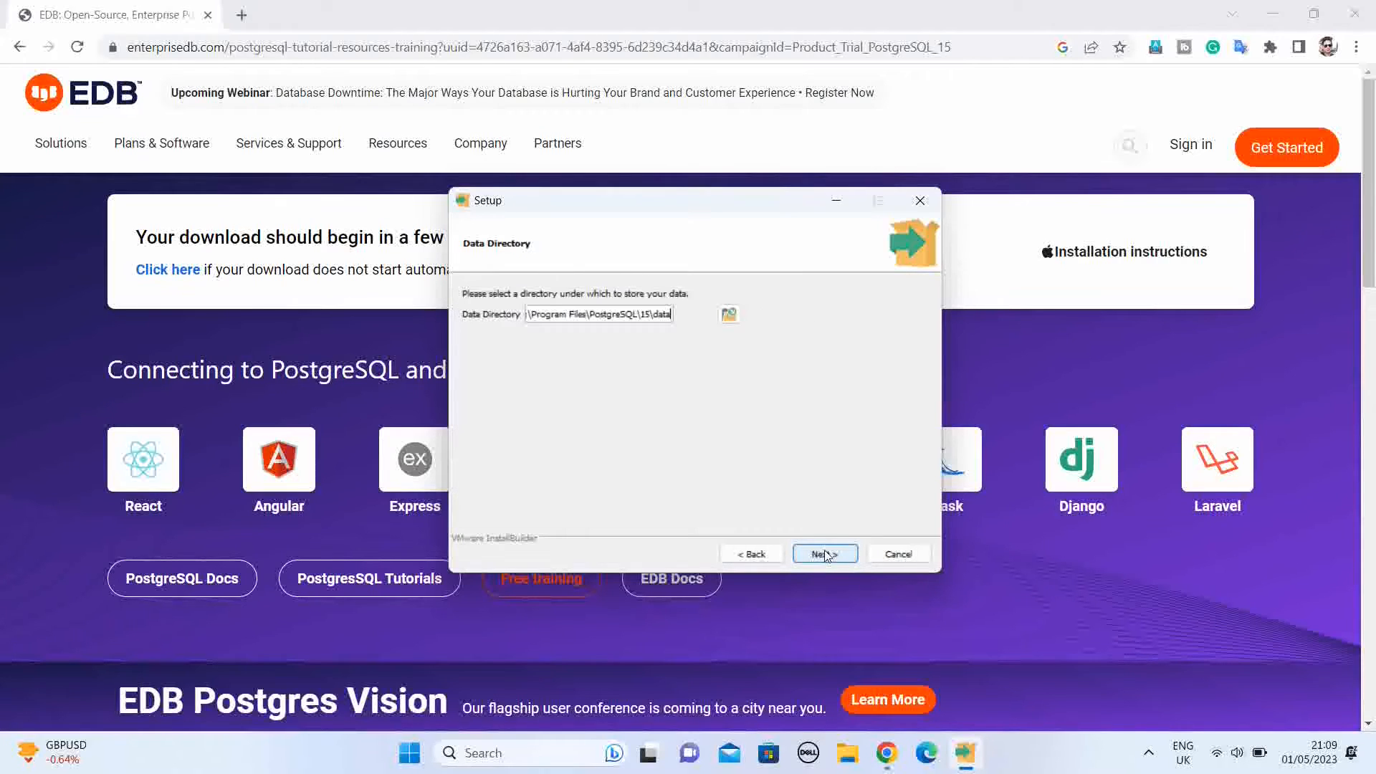
click(825, 554)
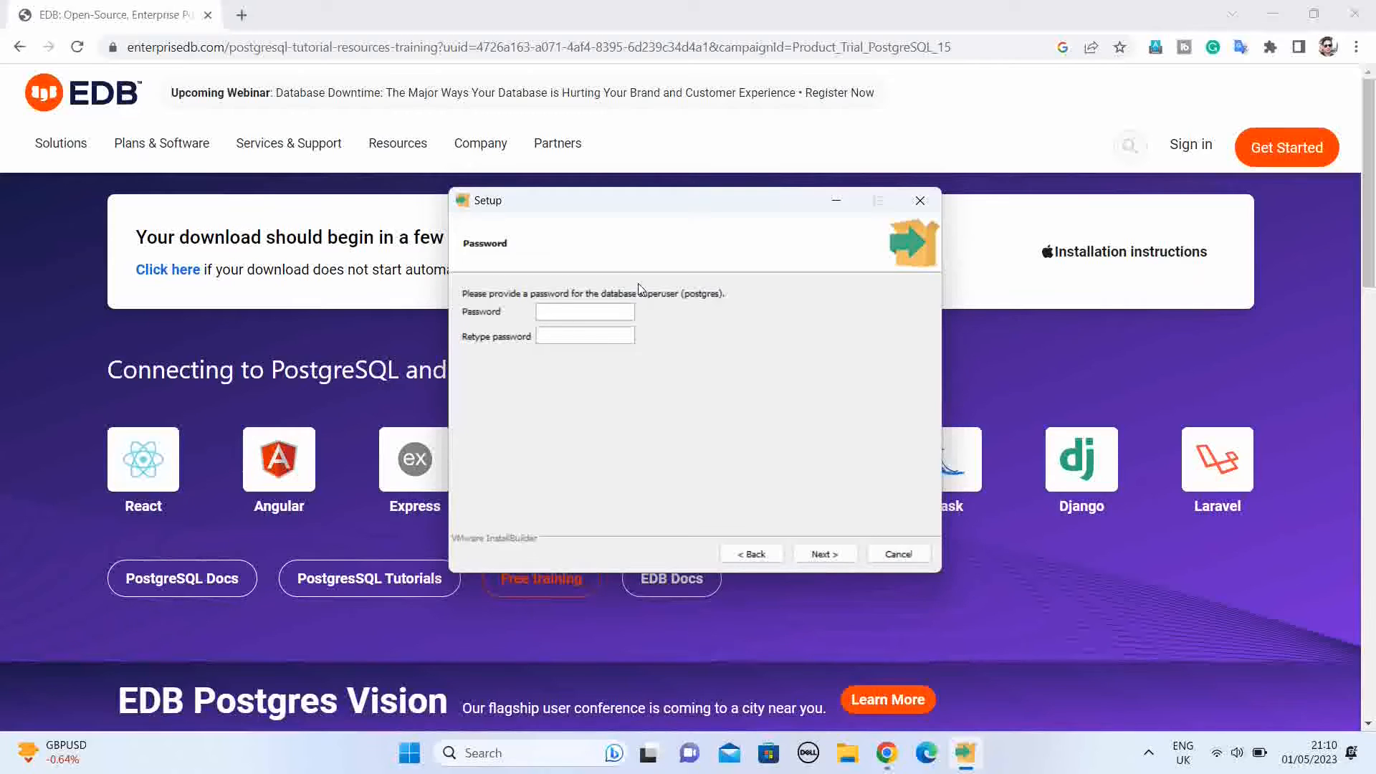
Step: Enter and retype the password for the database superuser (postgres) and proceed with the setup
text(123456789)
click(588, 329)
text(123456789)
click(824, 554)
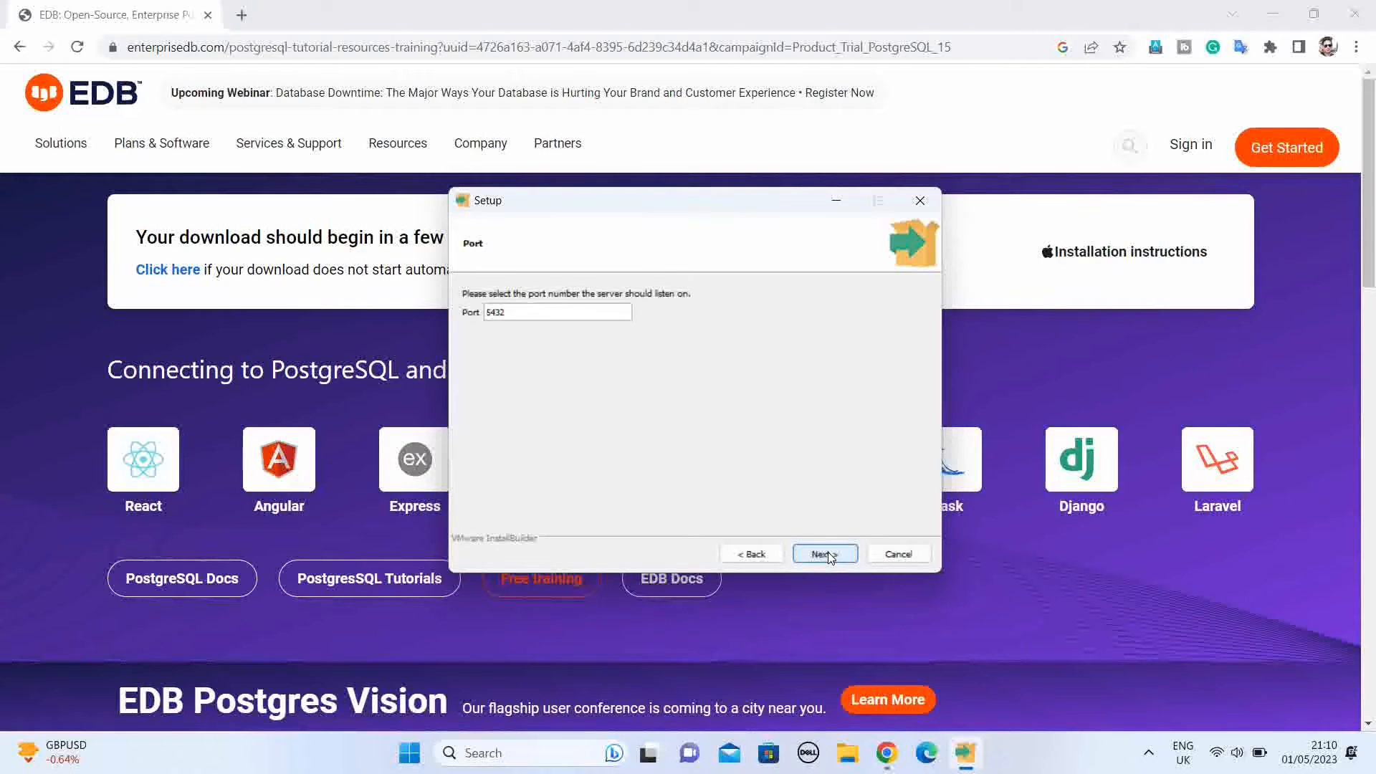
Step: Keep port 5432 and the default locale, accept the pre-installation summary, and start installing PostgreSQL
click(827, 554)
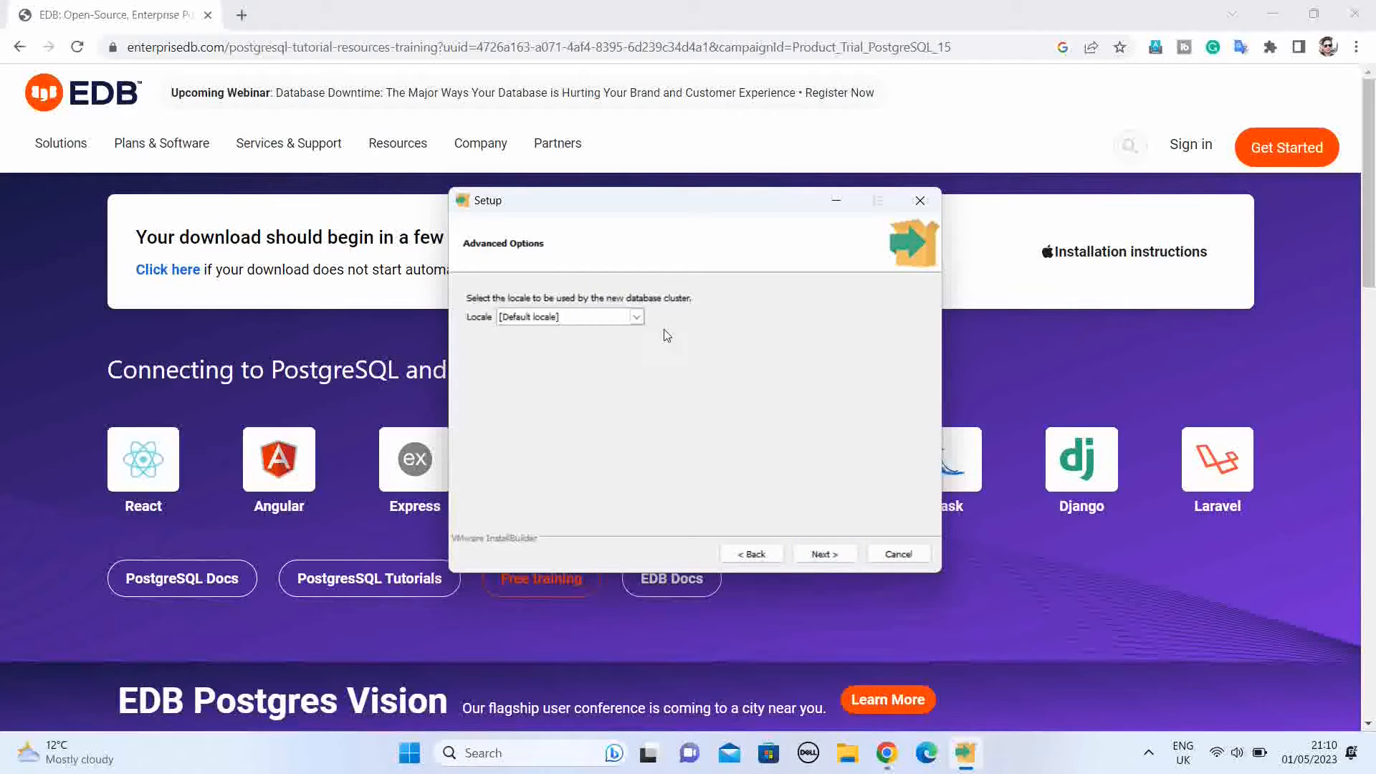
click(636, 317)
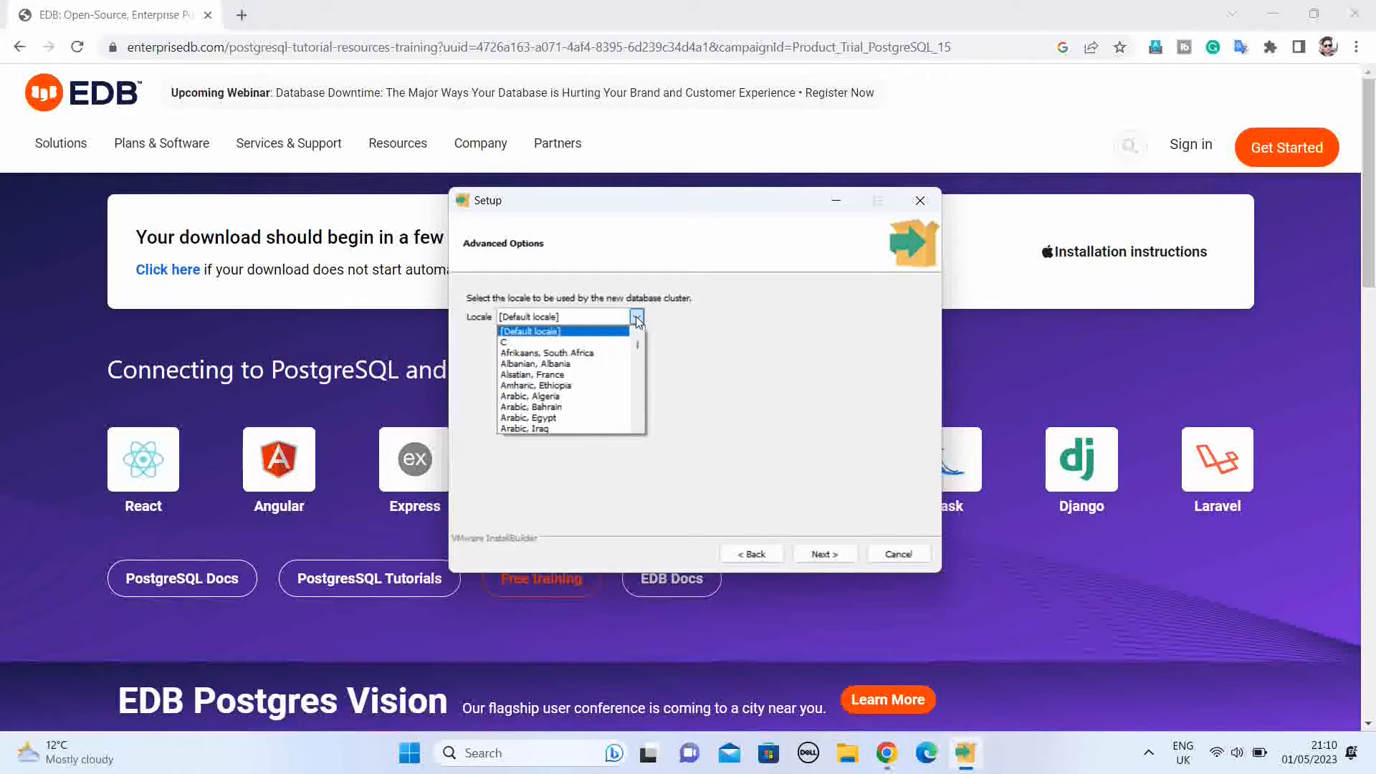
click(637, 321)
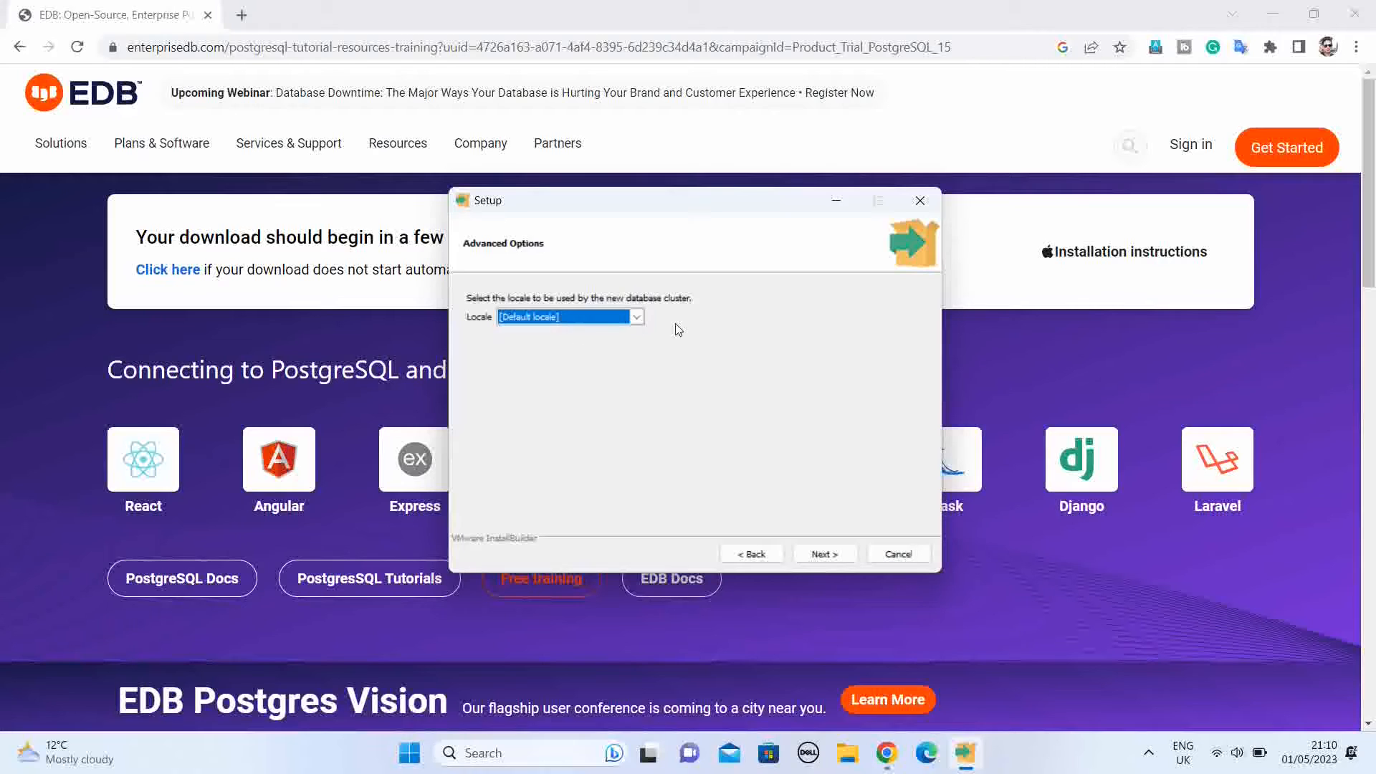
click(831, 553)
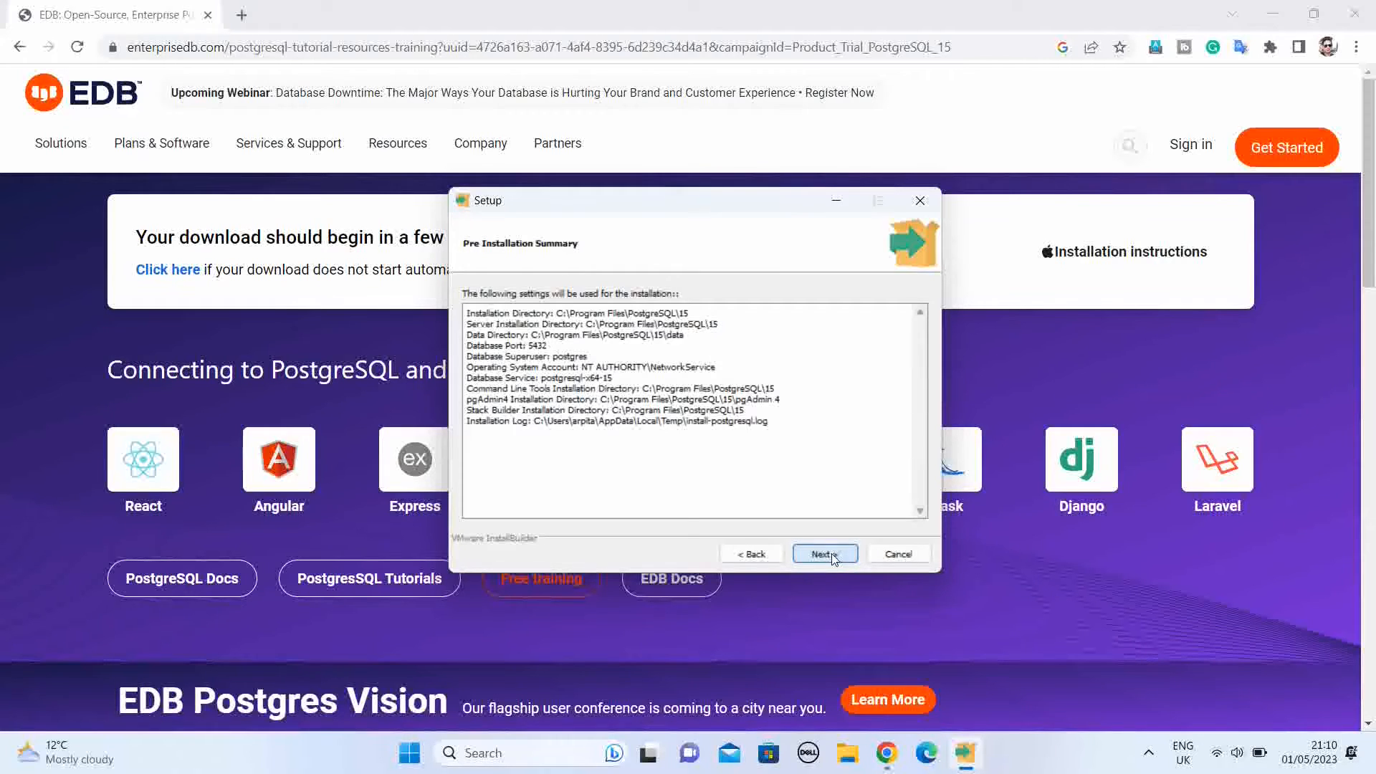
click(833, 556)
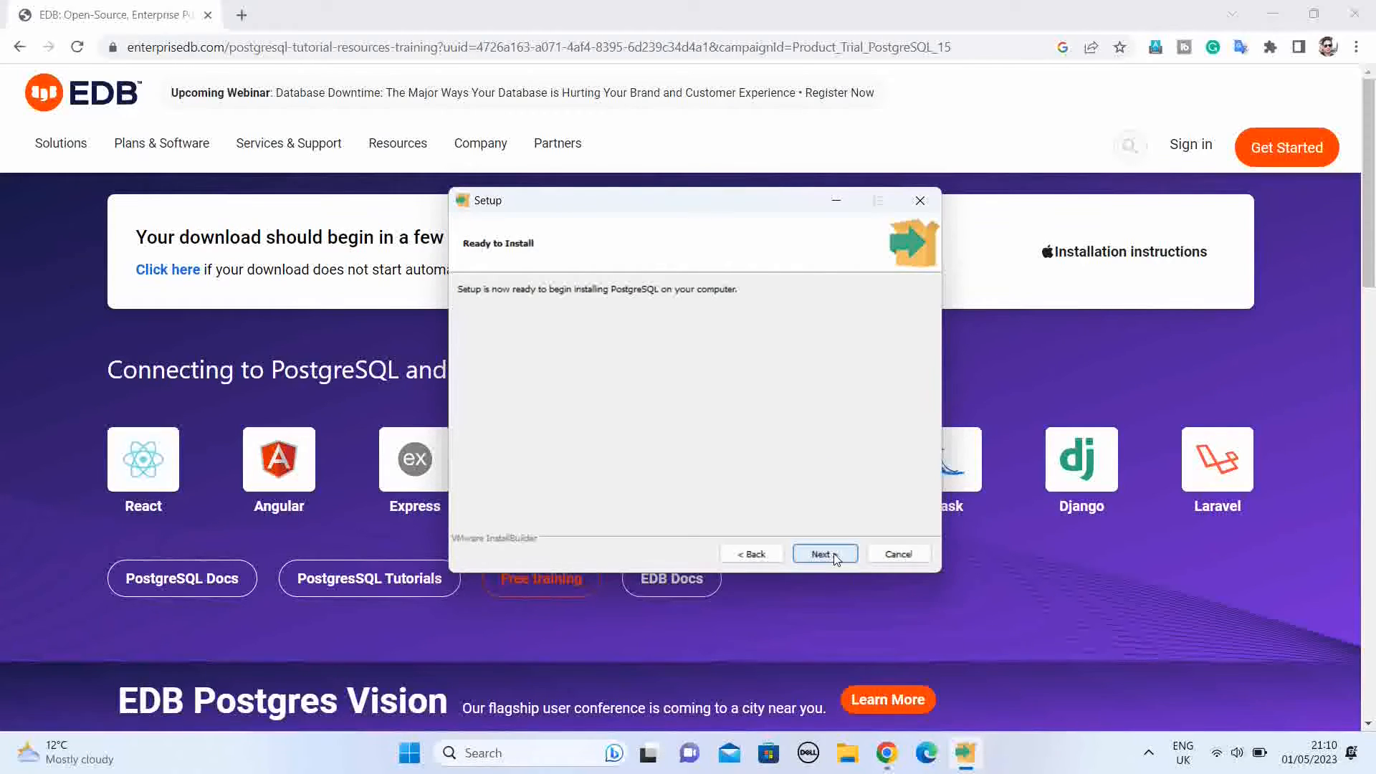
click(833, 556)
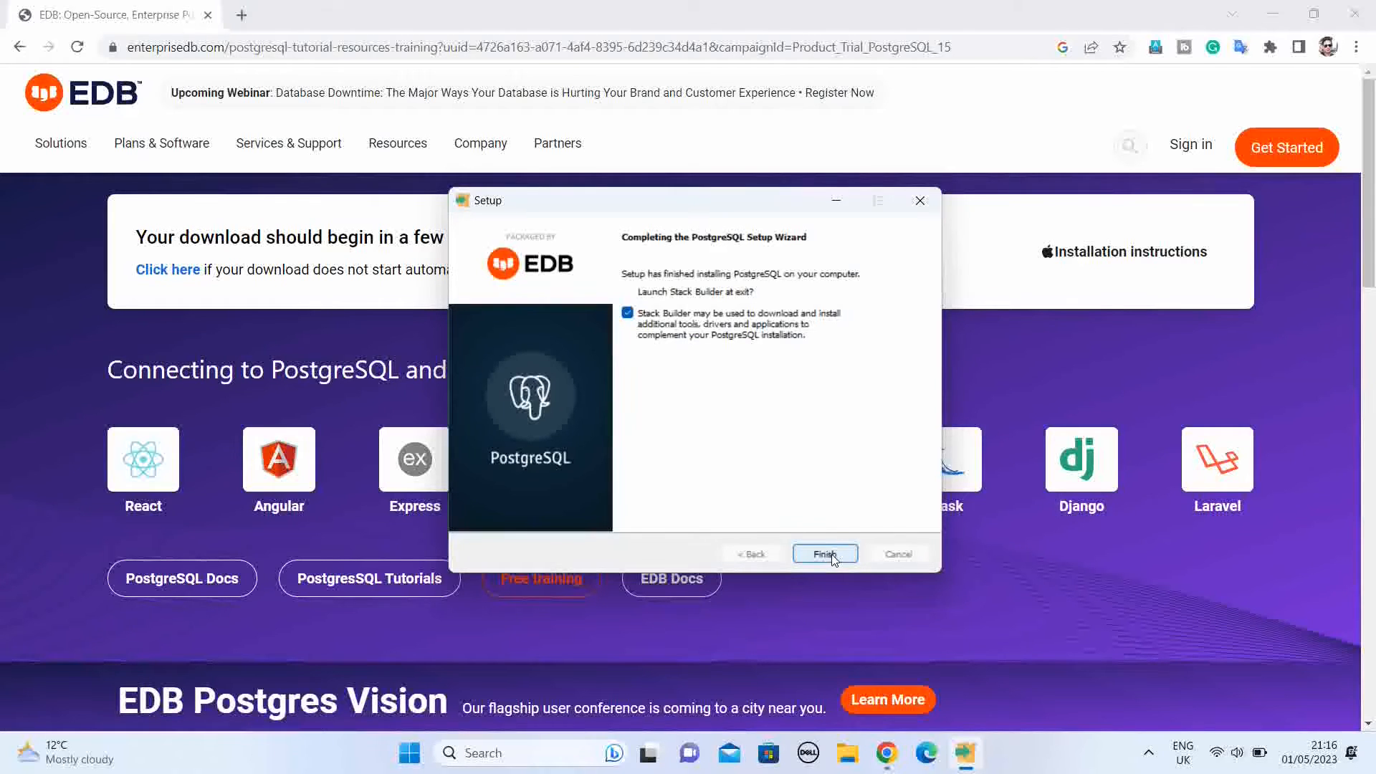
Step: Finish the PostgreSQL setup and exit the Stack Builder wizard without installing additional software
click(832, 556)
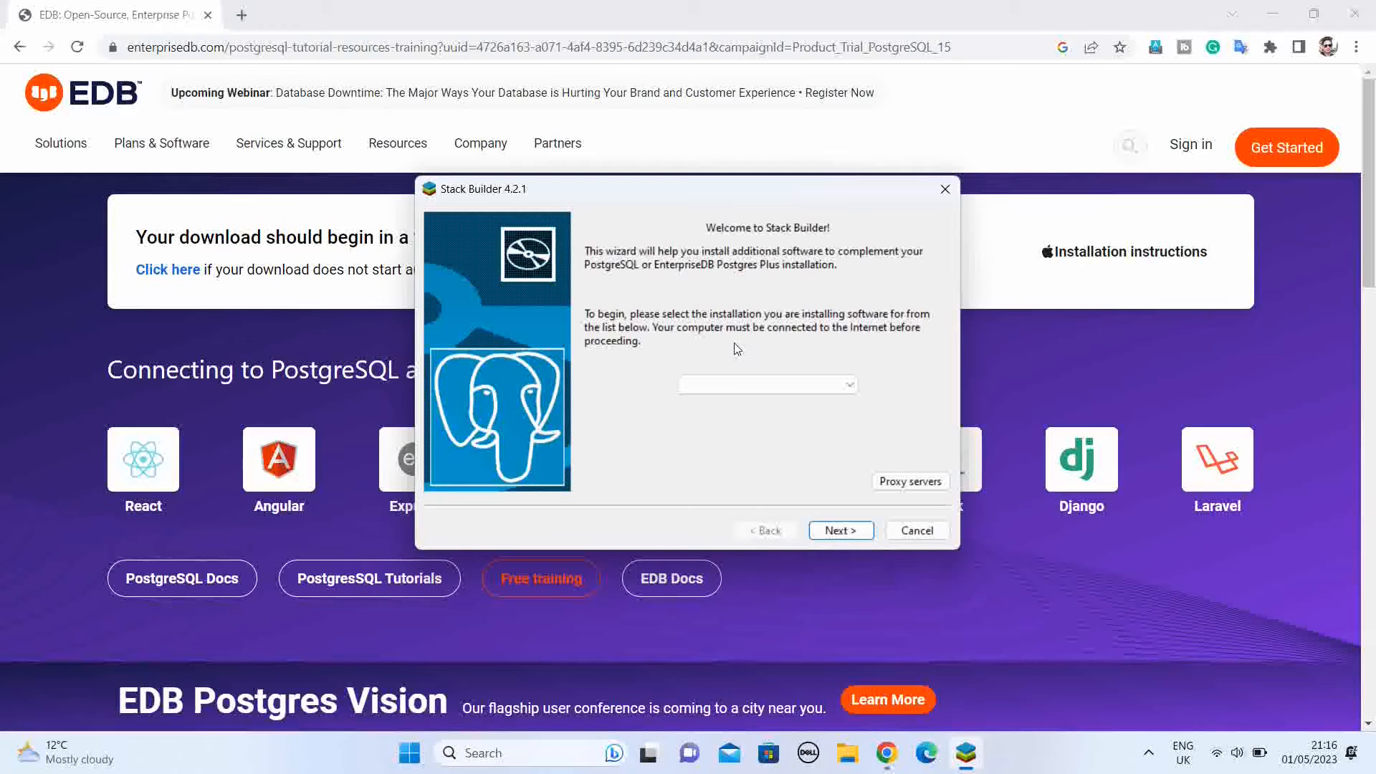
click(828, 387)
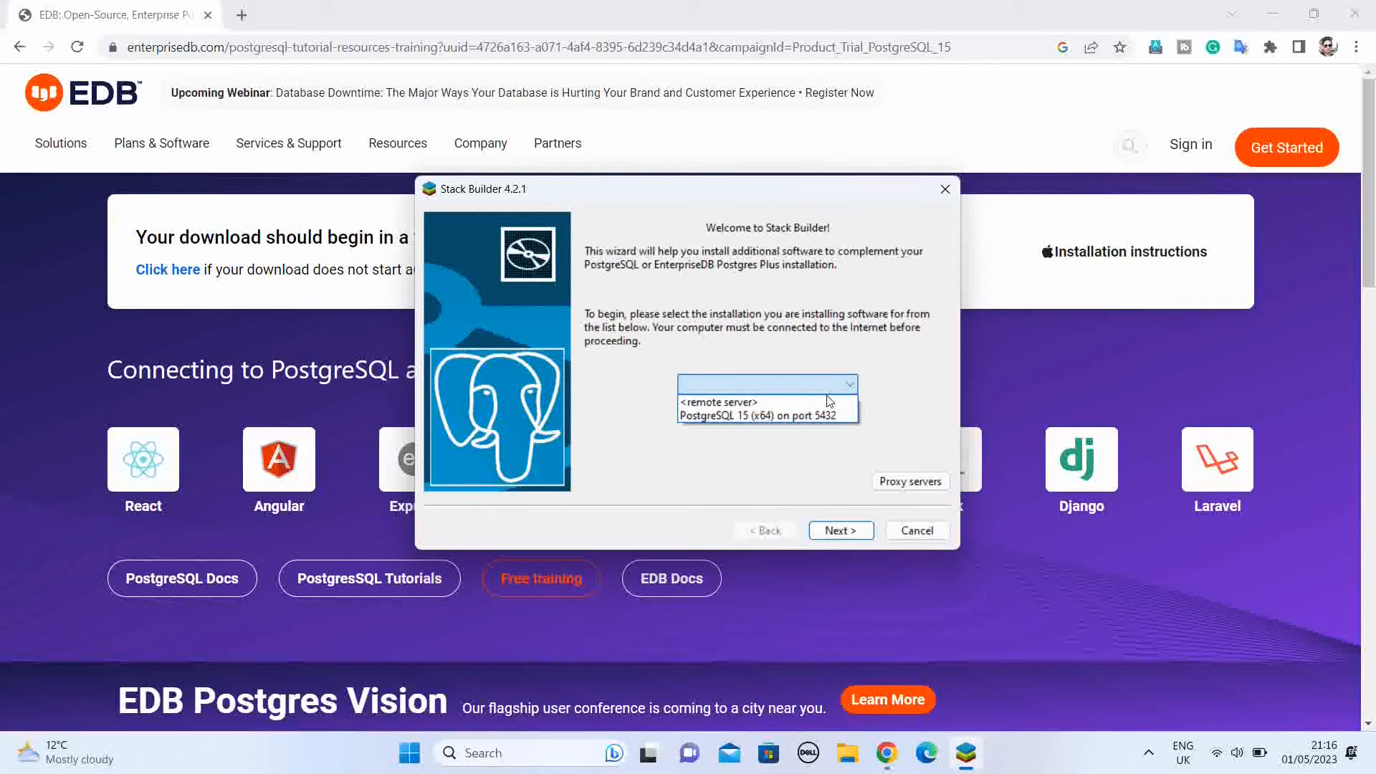
click(759, 410)
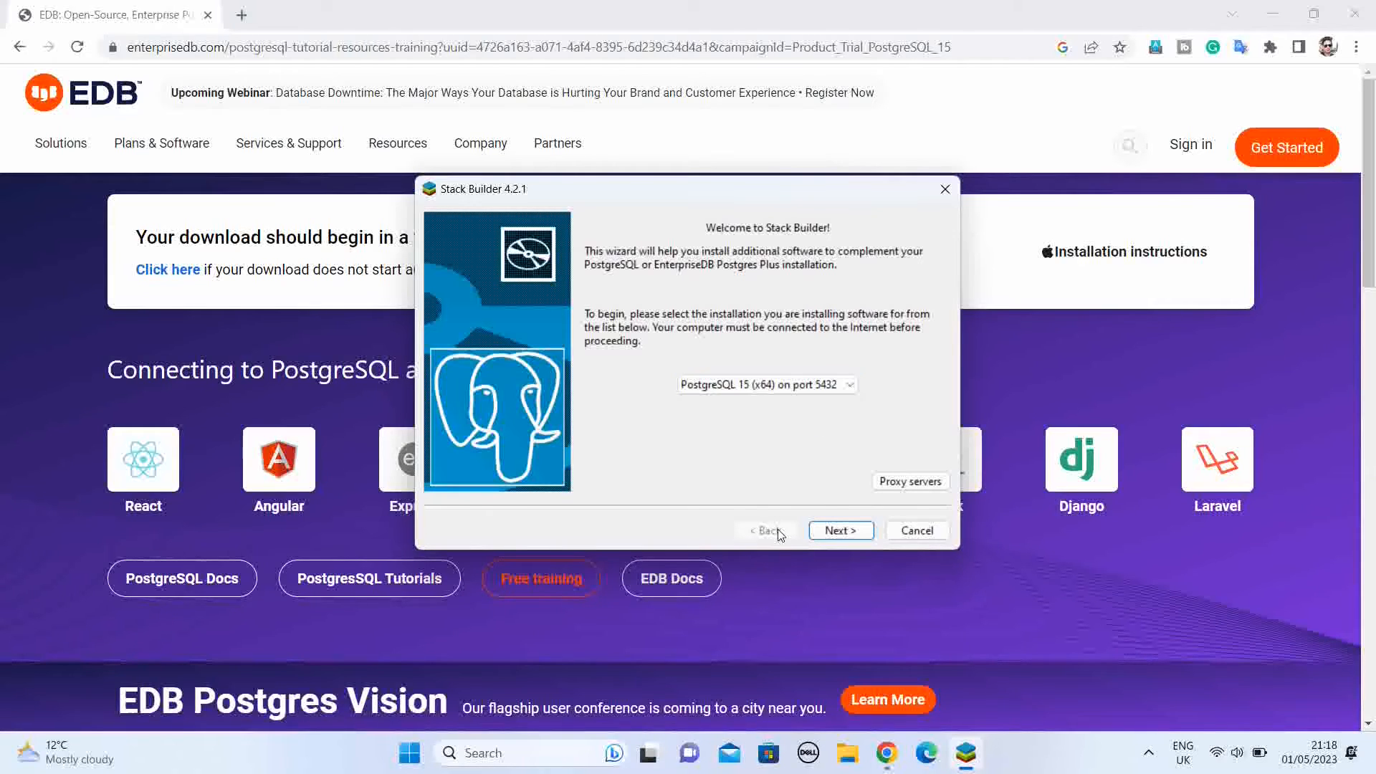
click(921, 531)
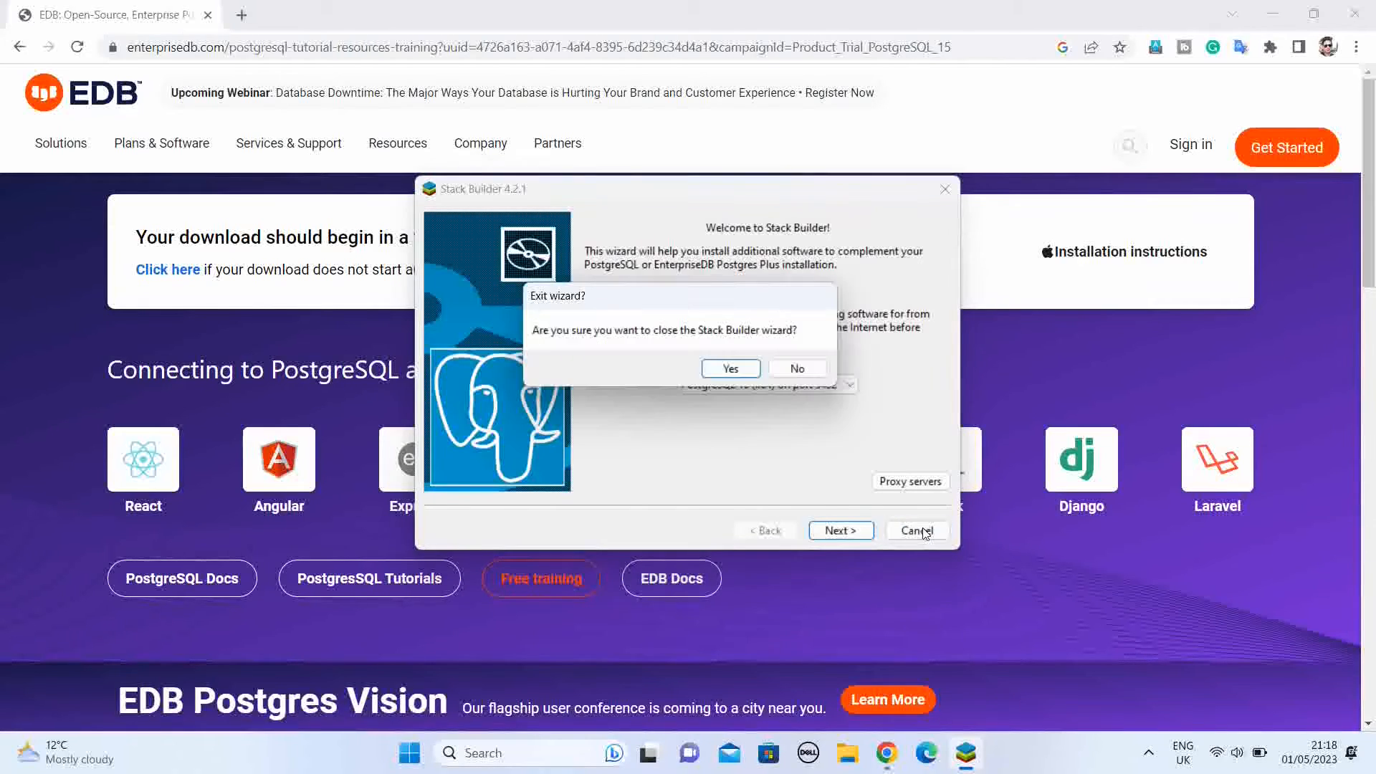
click(731, 370)
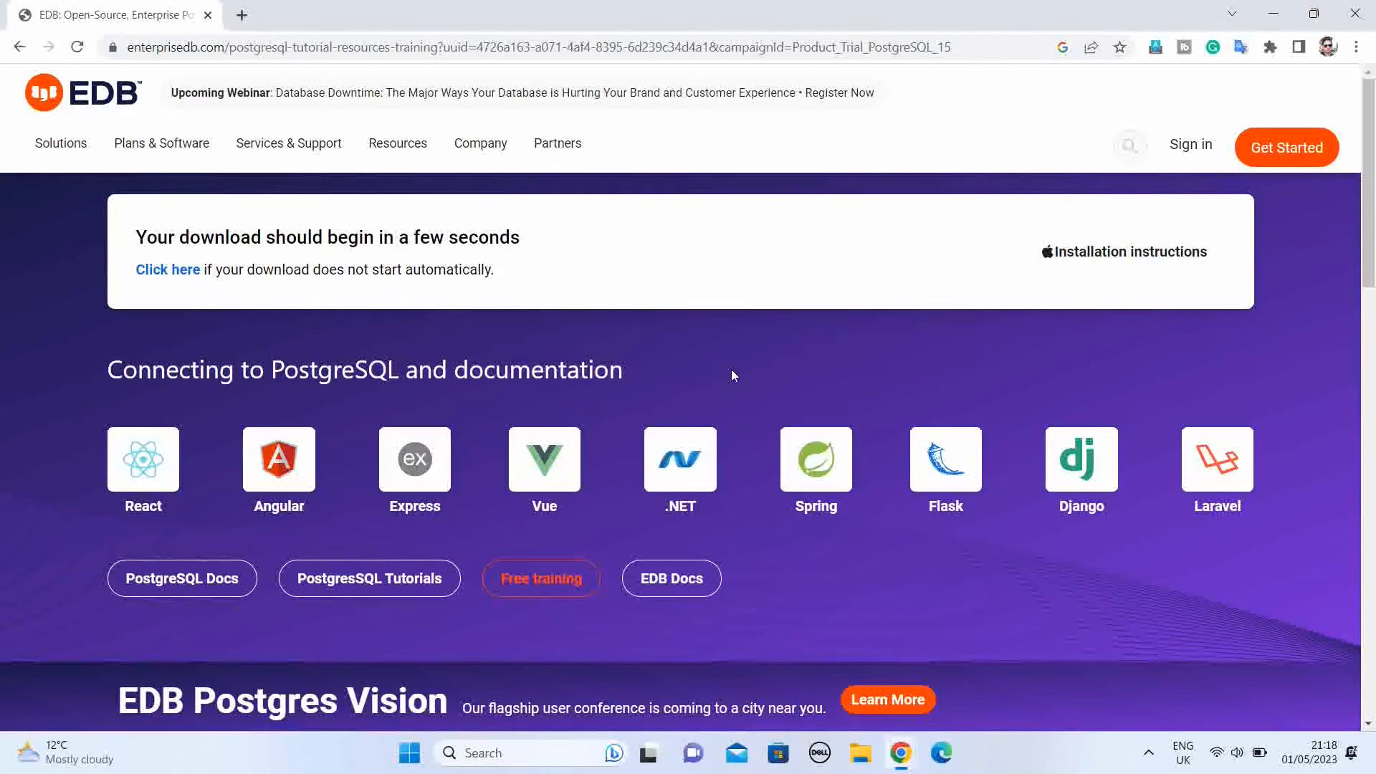
Step: Launch pgAdmin 4 from the PostgreSQL 15 folder in the list of installed apps
key(super)
scroll(577, 508, down, 5)
scroll(577, 507, down, 20)
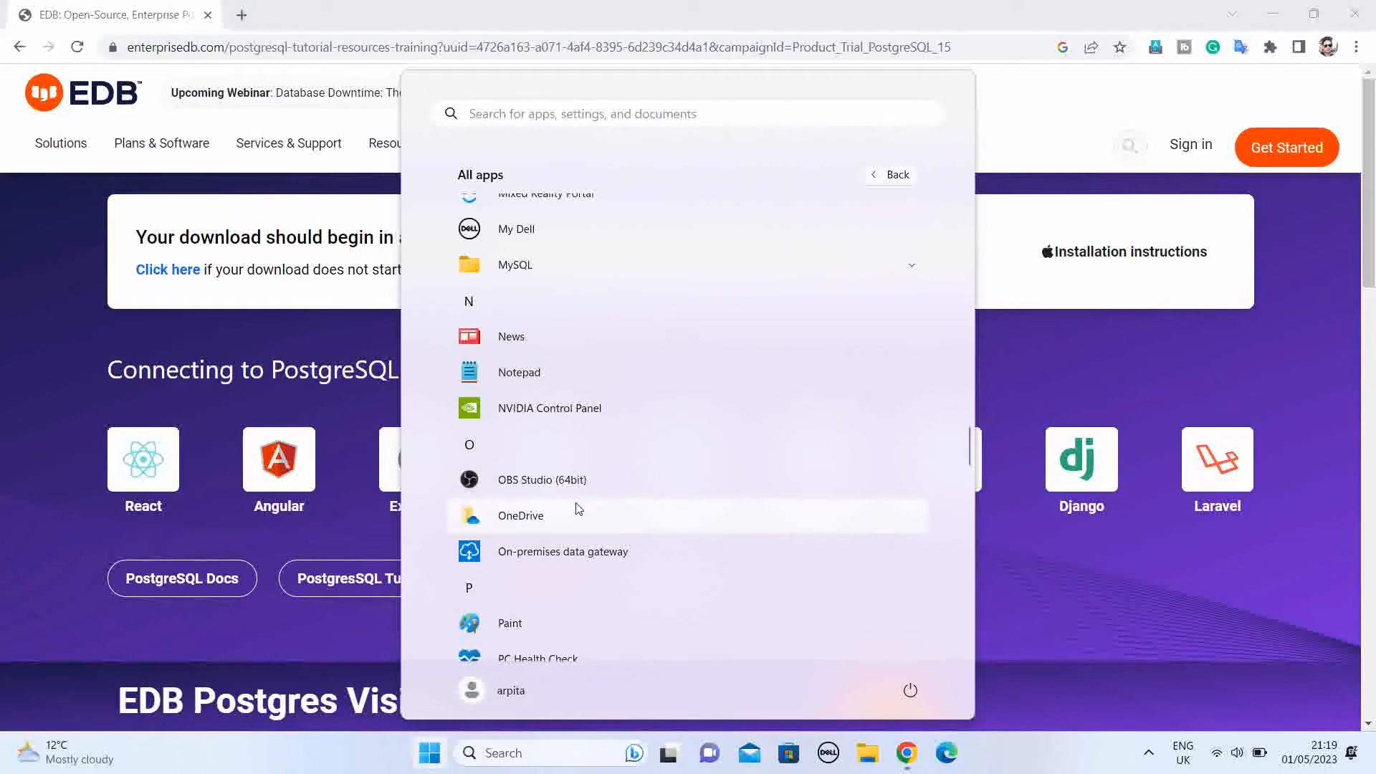
scroll(579, 509, down, 6)
scroll(584, 506, up, 2)
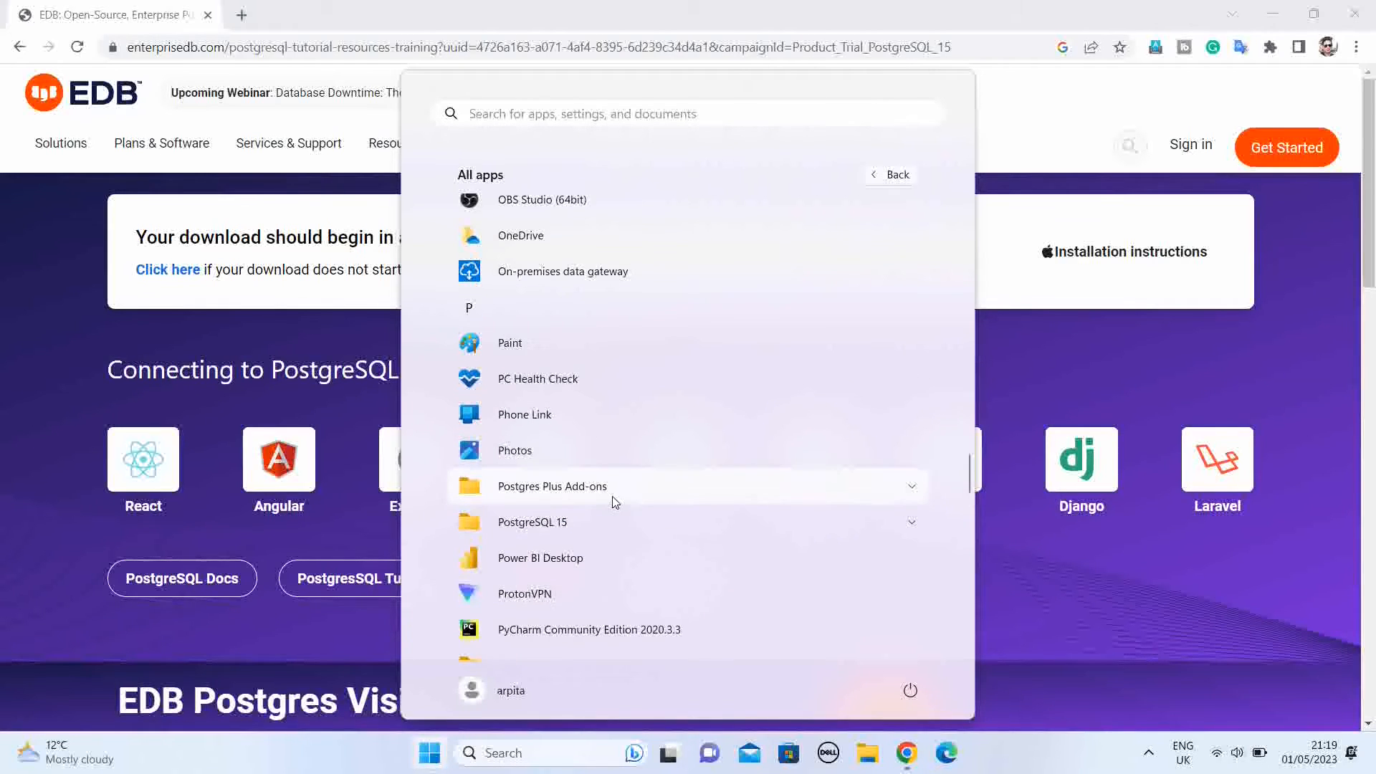
click(566, 522)
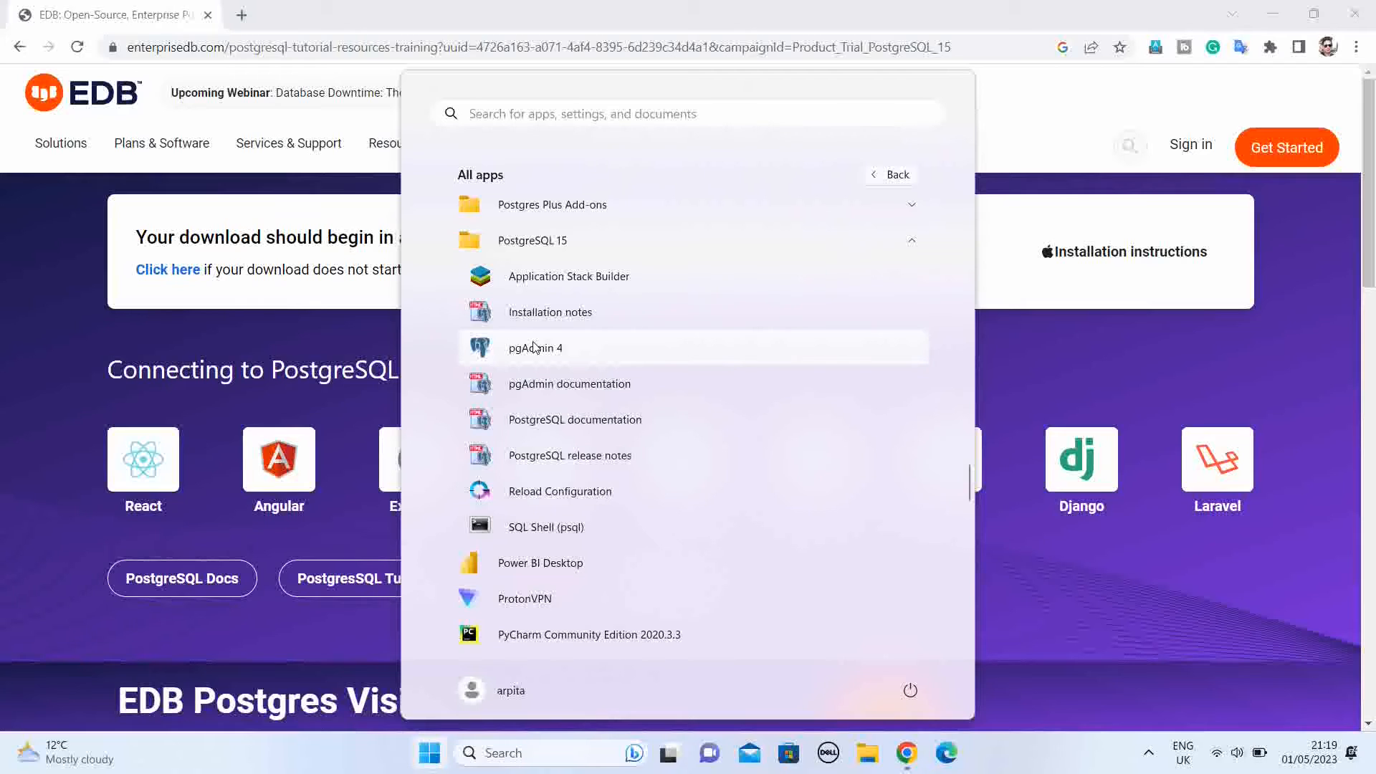
click(534, 348)
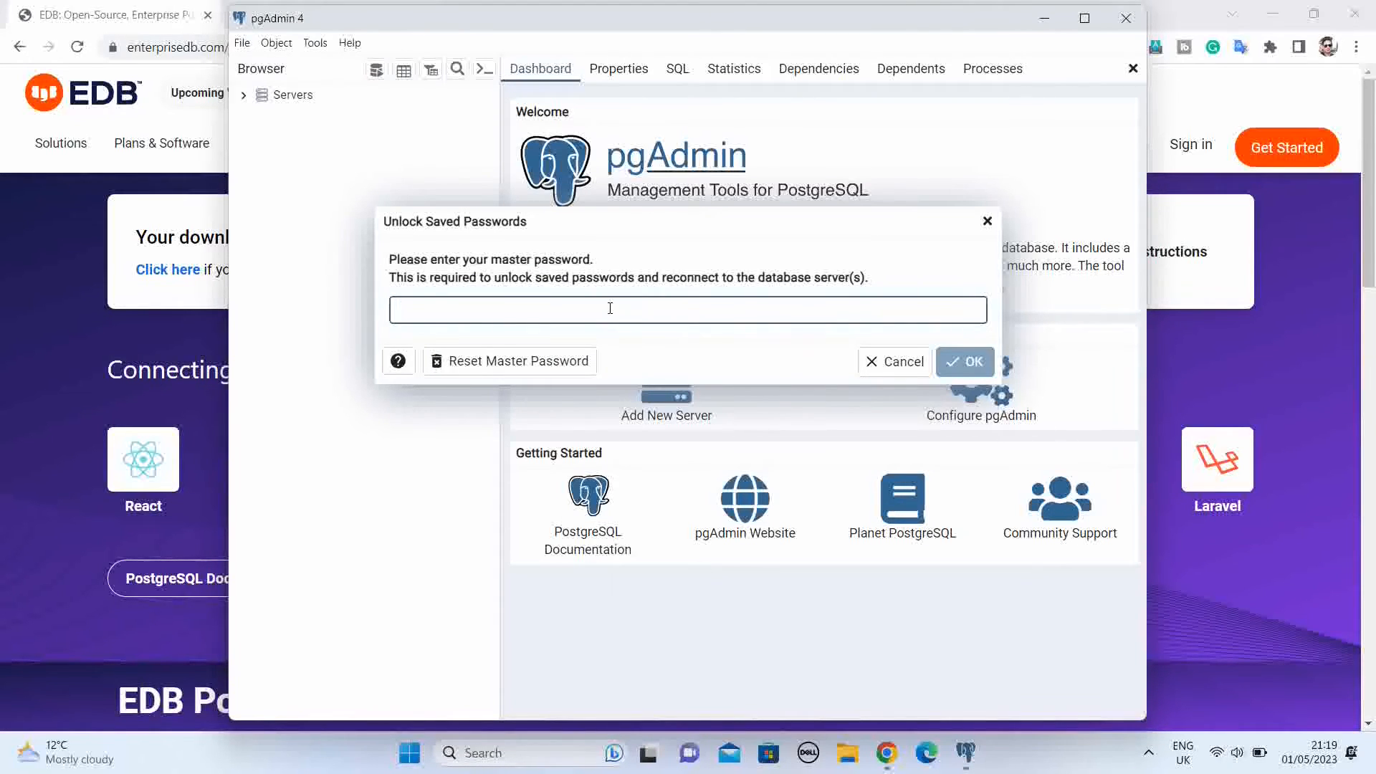
Step: Try to unlock pgAdmin's saved passwords by entering the master password
text(••••••)
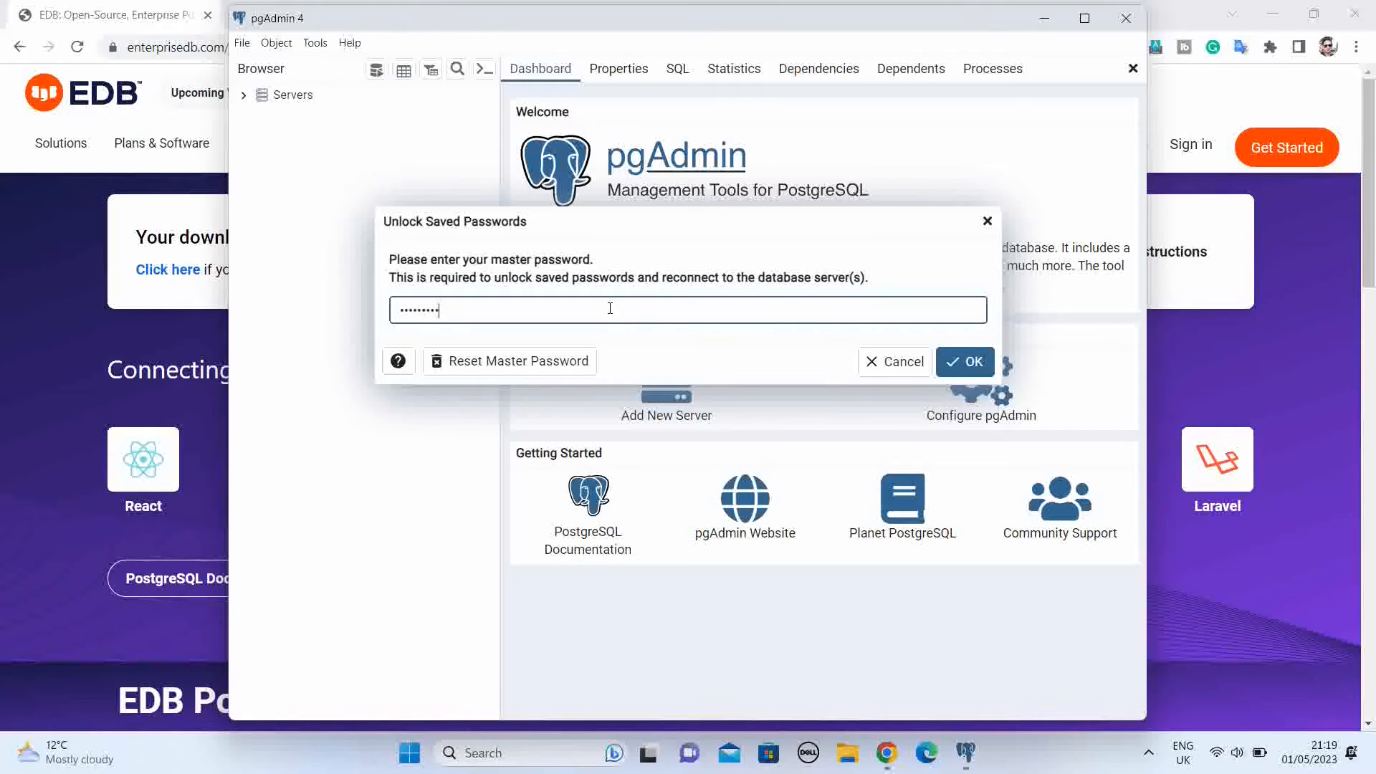
click(968, 362)
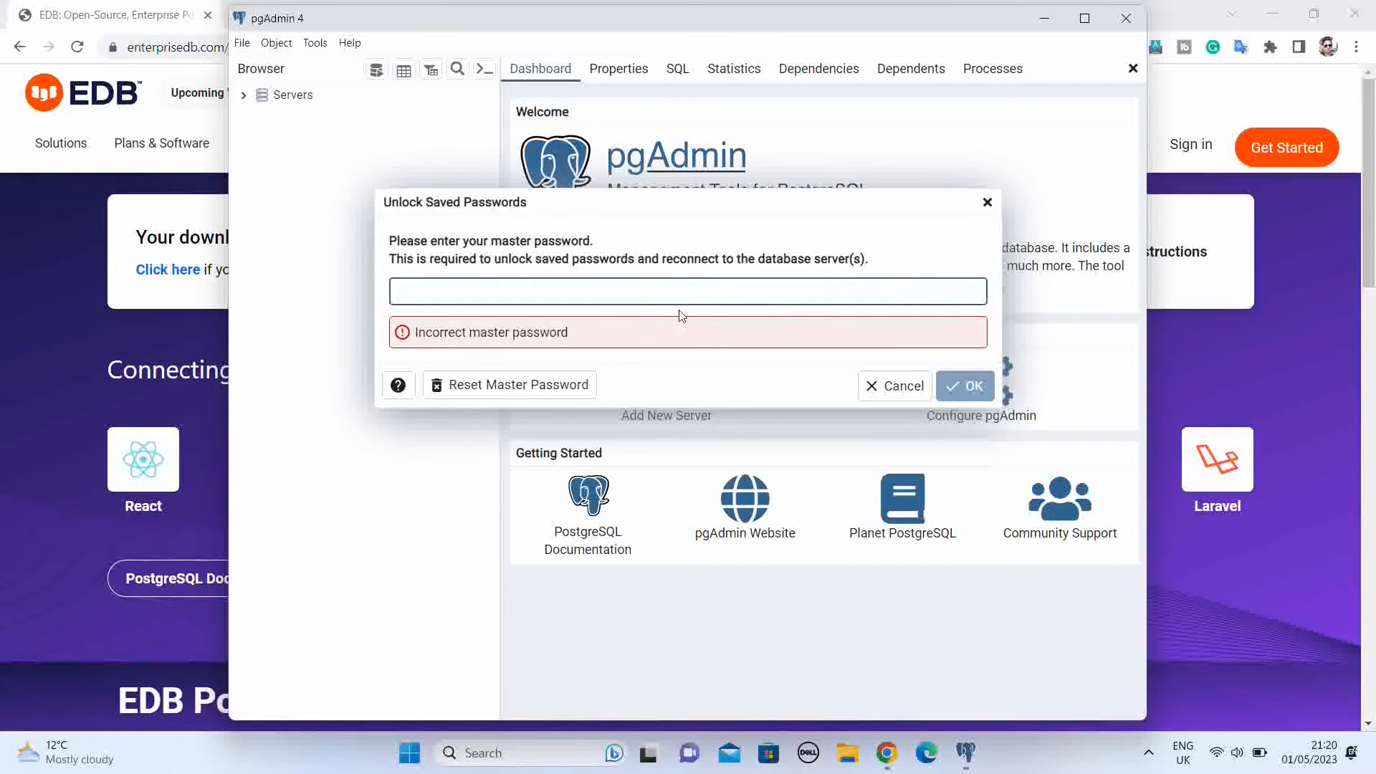
Step: Reset pgAdmin's master password, accept the removal of saved passwords, and set a new master password
click(507, 389)
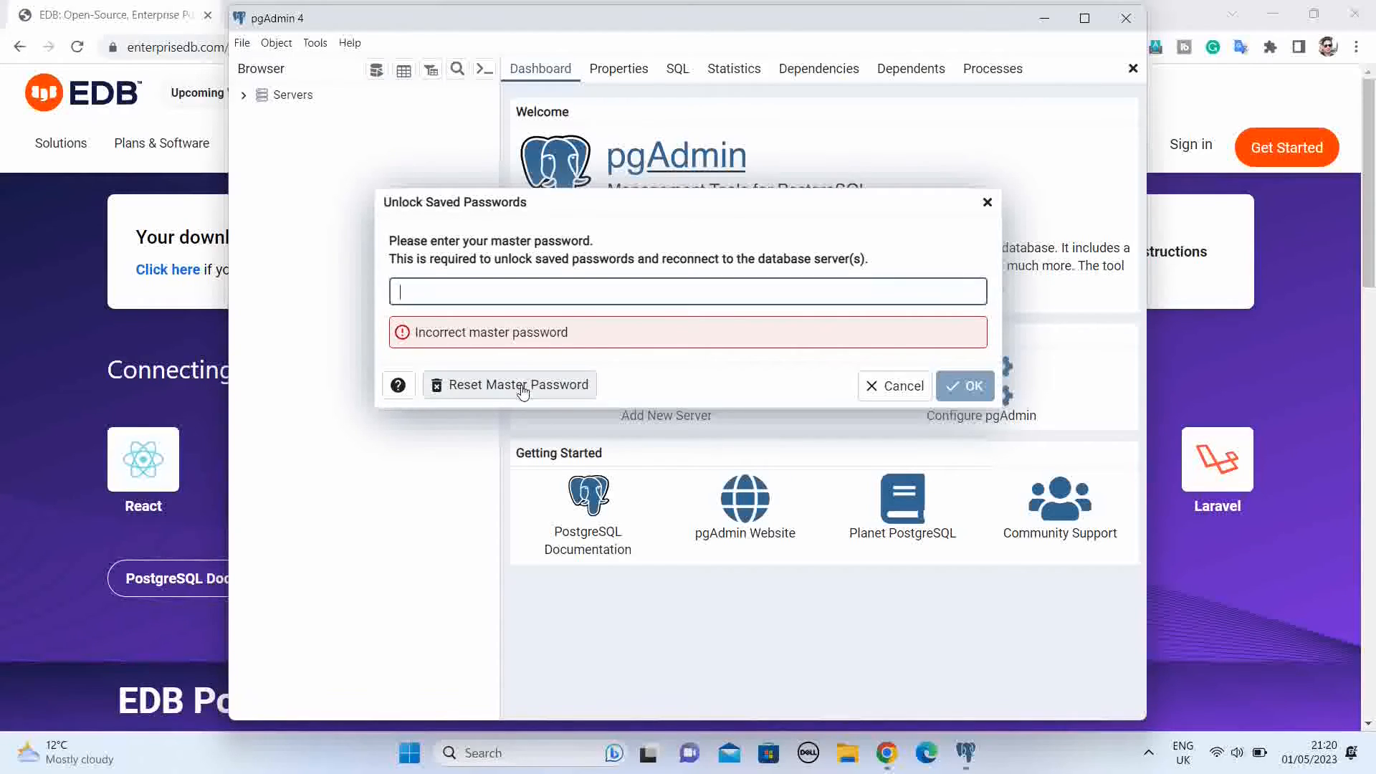
click(516, 387)
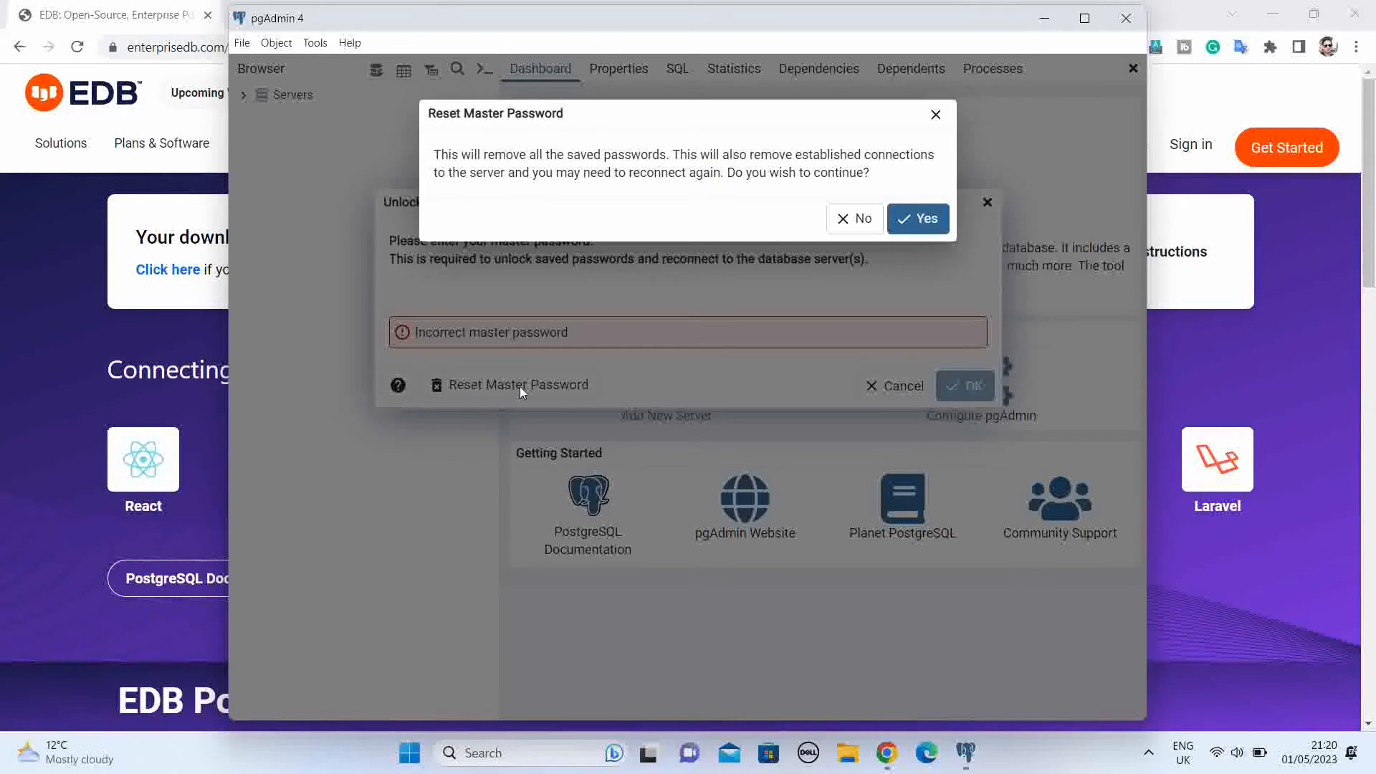
click(932, 225)
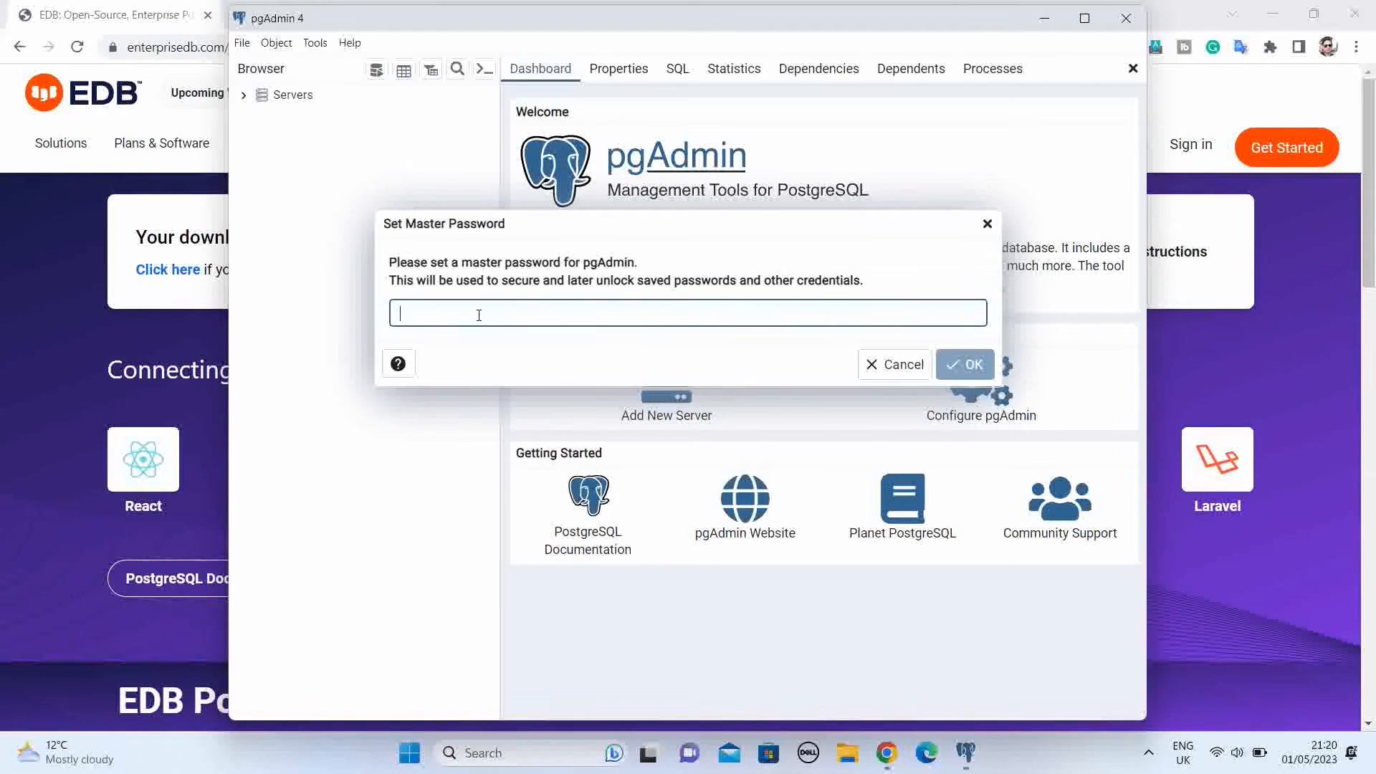
text(***)
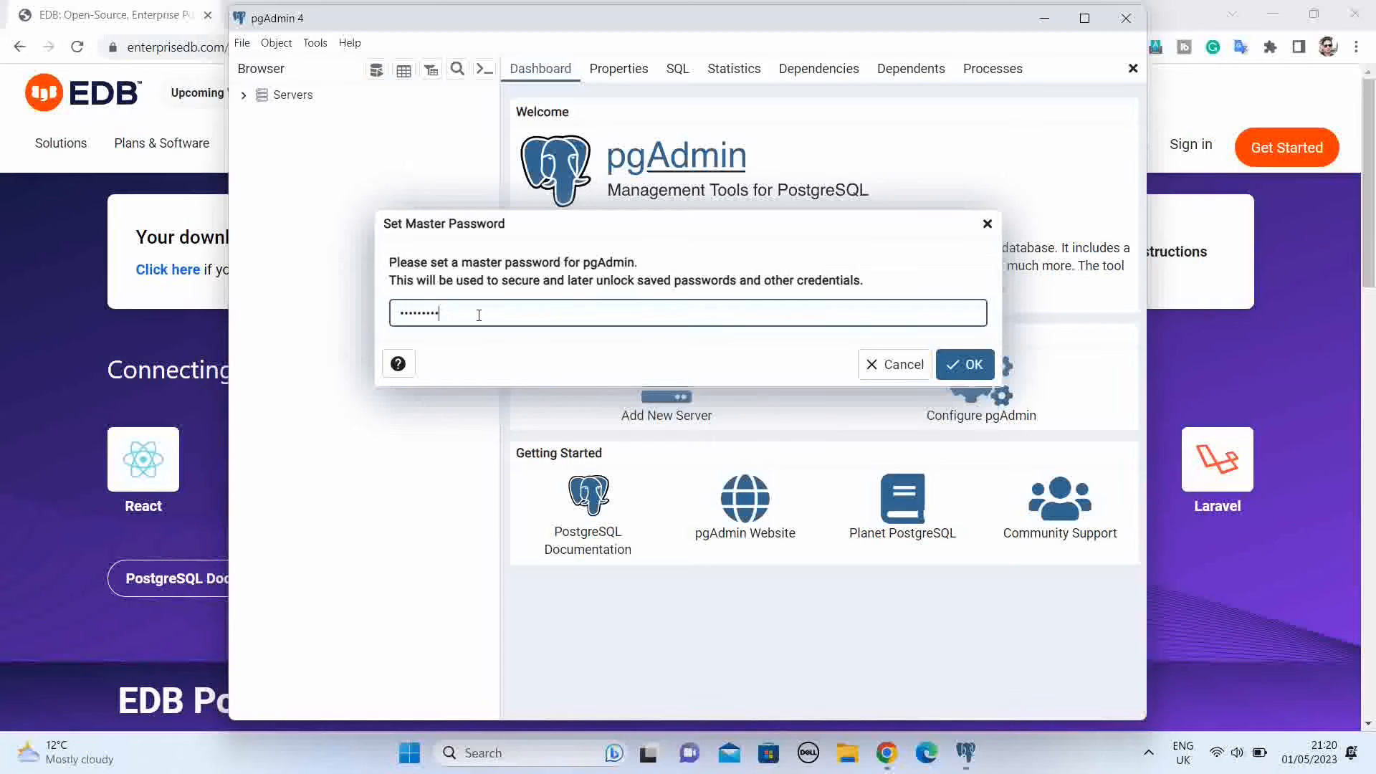
click(973, 366)
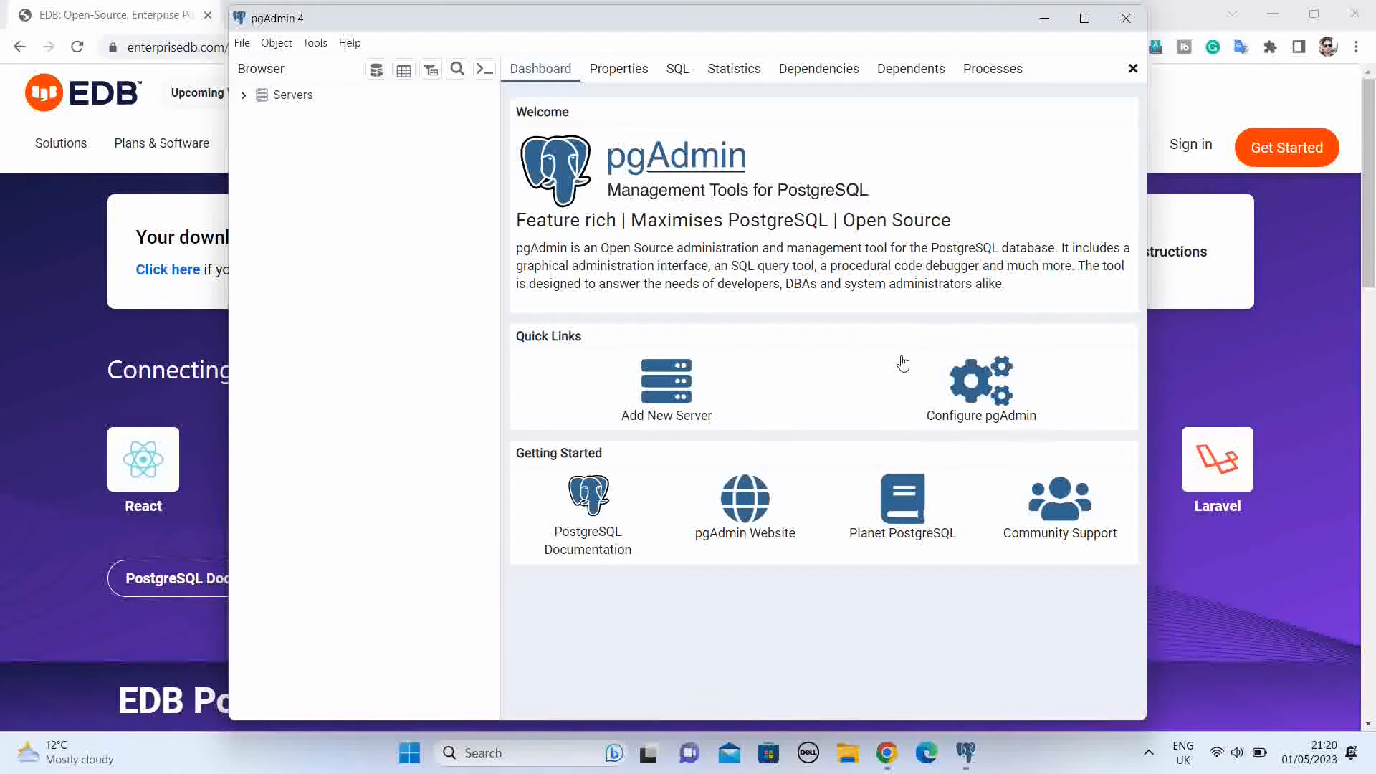
Step: Maximize the pgAdmin window and connect to the PostgreSQL 15 server with the postgres user's password, choosing to save it
click(1085, 19)
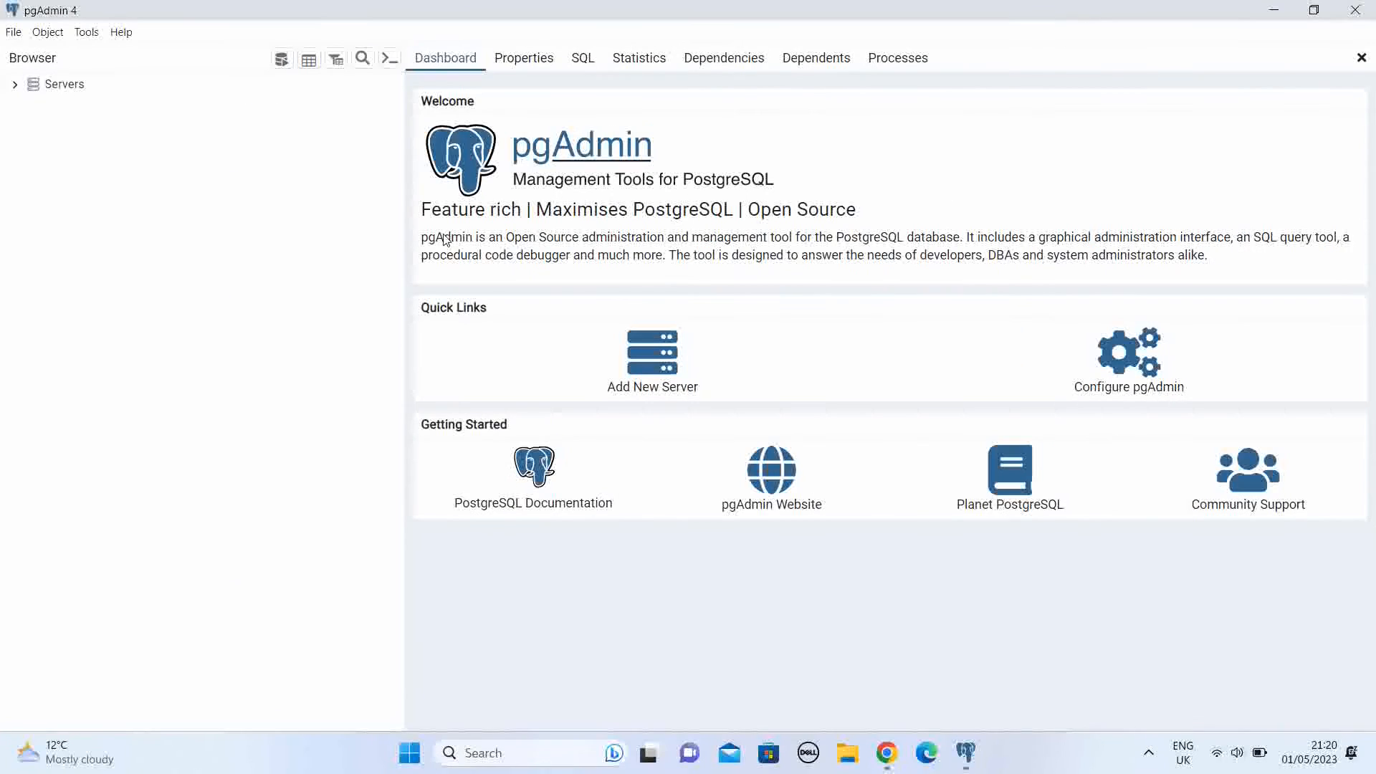
click(15, 86)
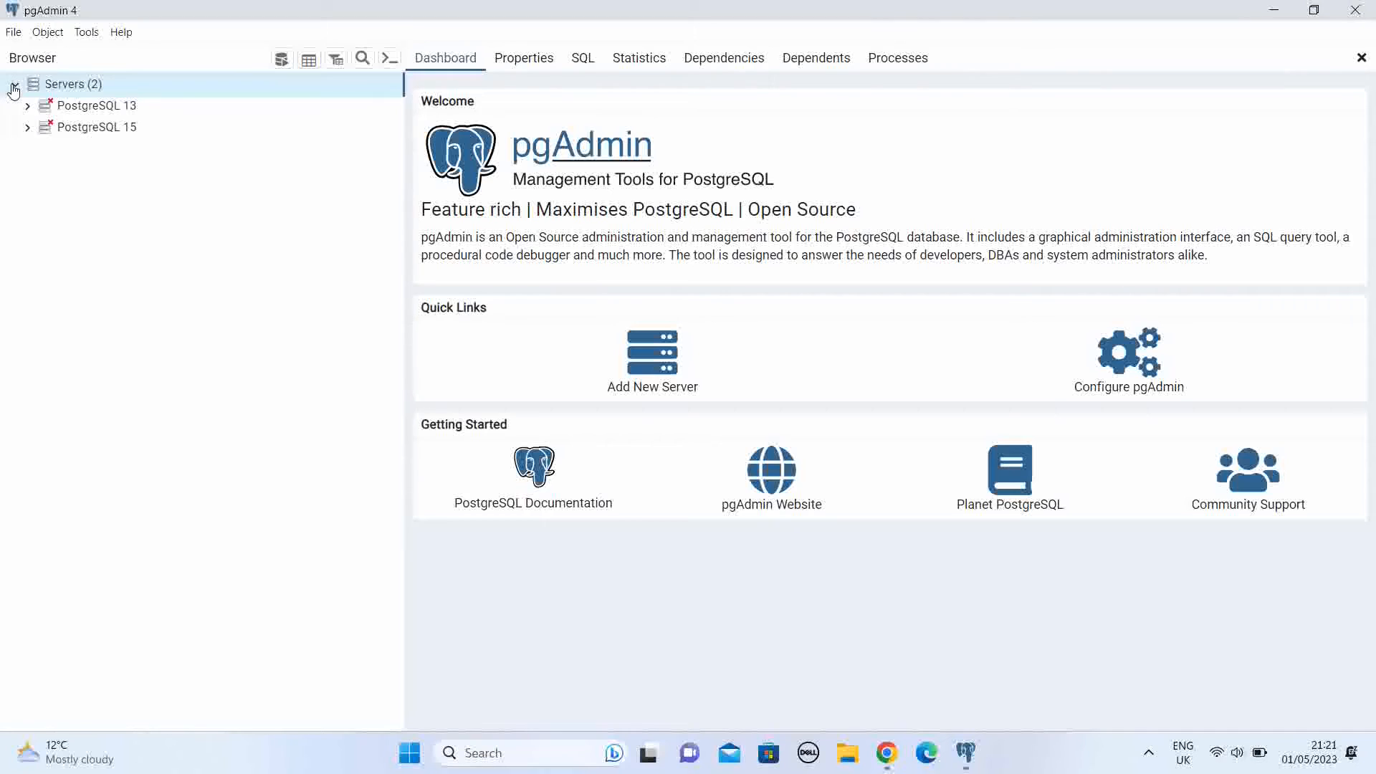
click(28, 128)
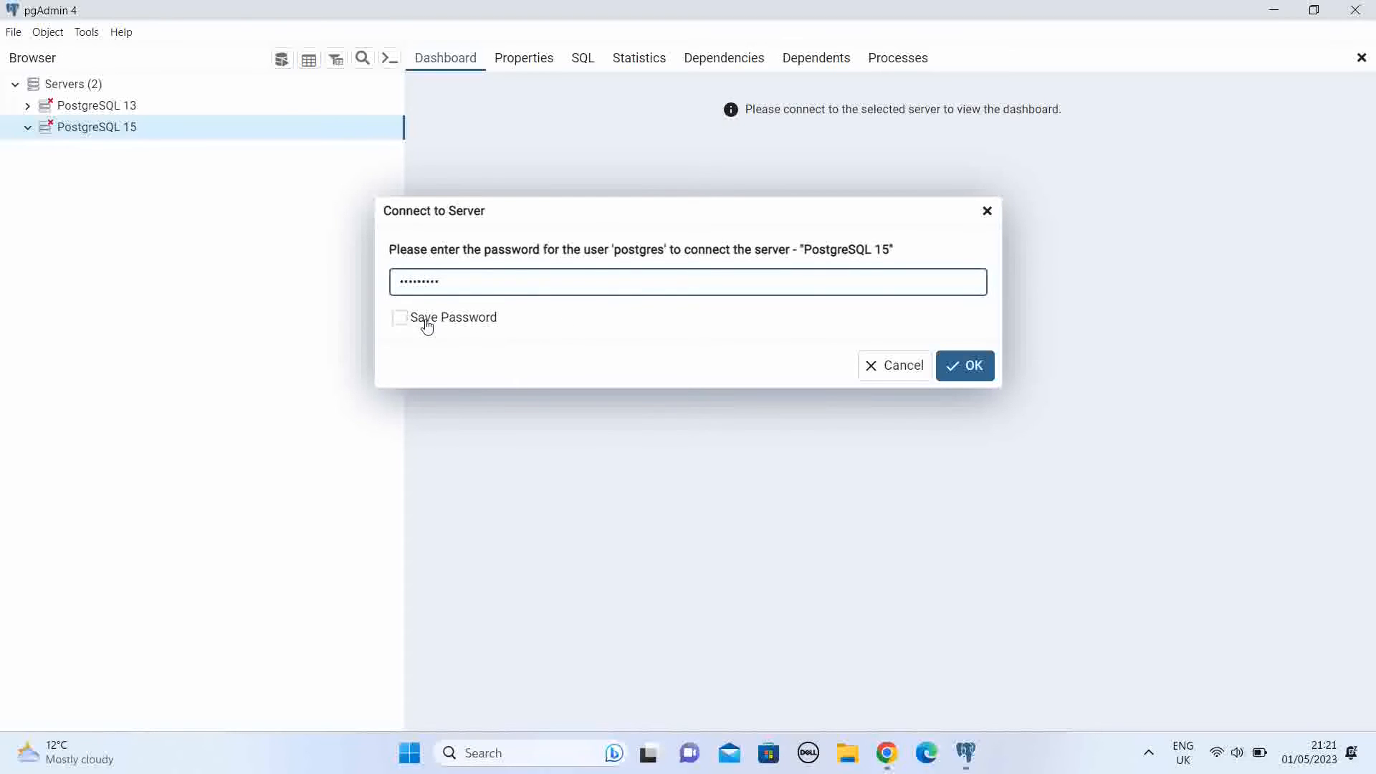
click(400, 317)
click(986, 373)
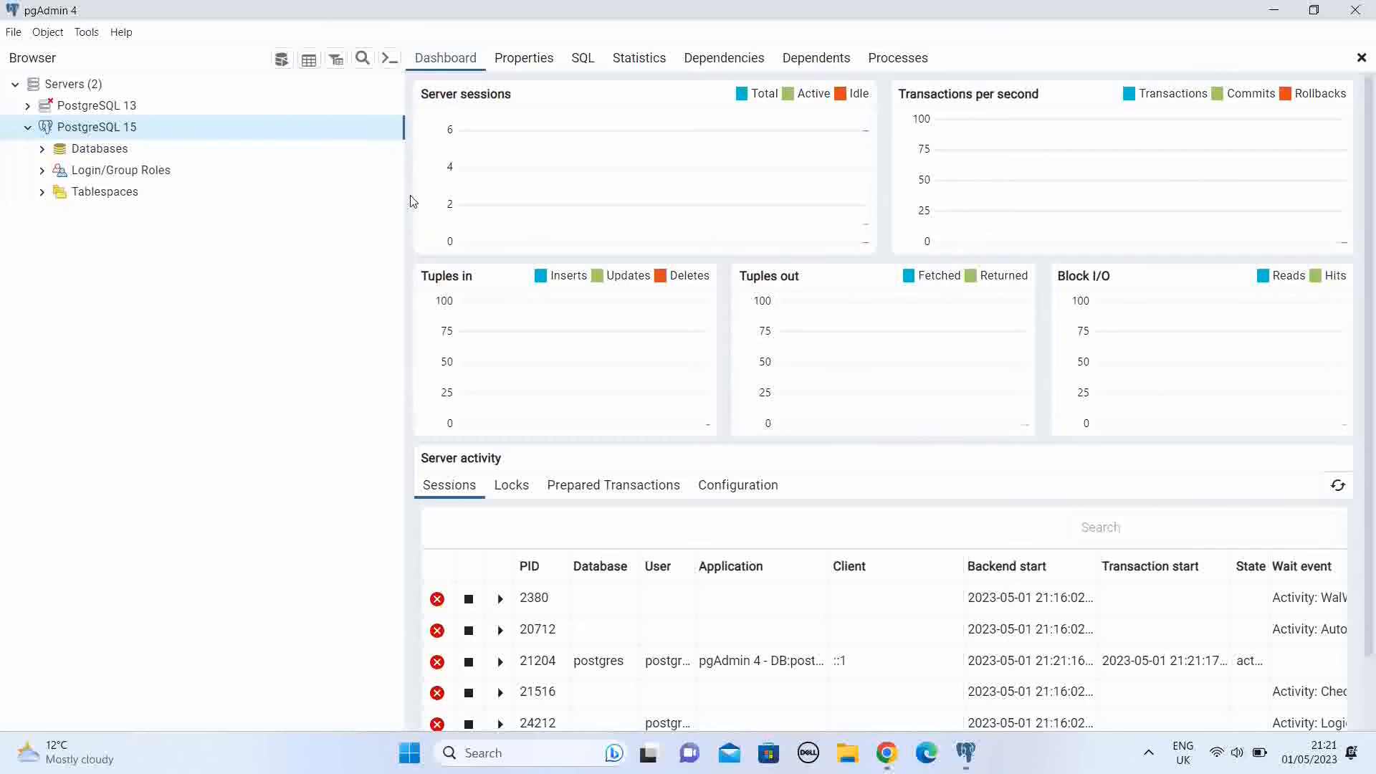
Step: Narrow the object browser and expand the postgres database down to its schemas
drag(407, 197, 282, 221)
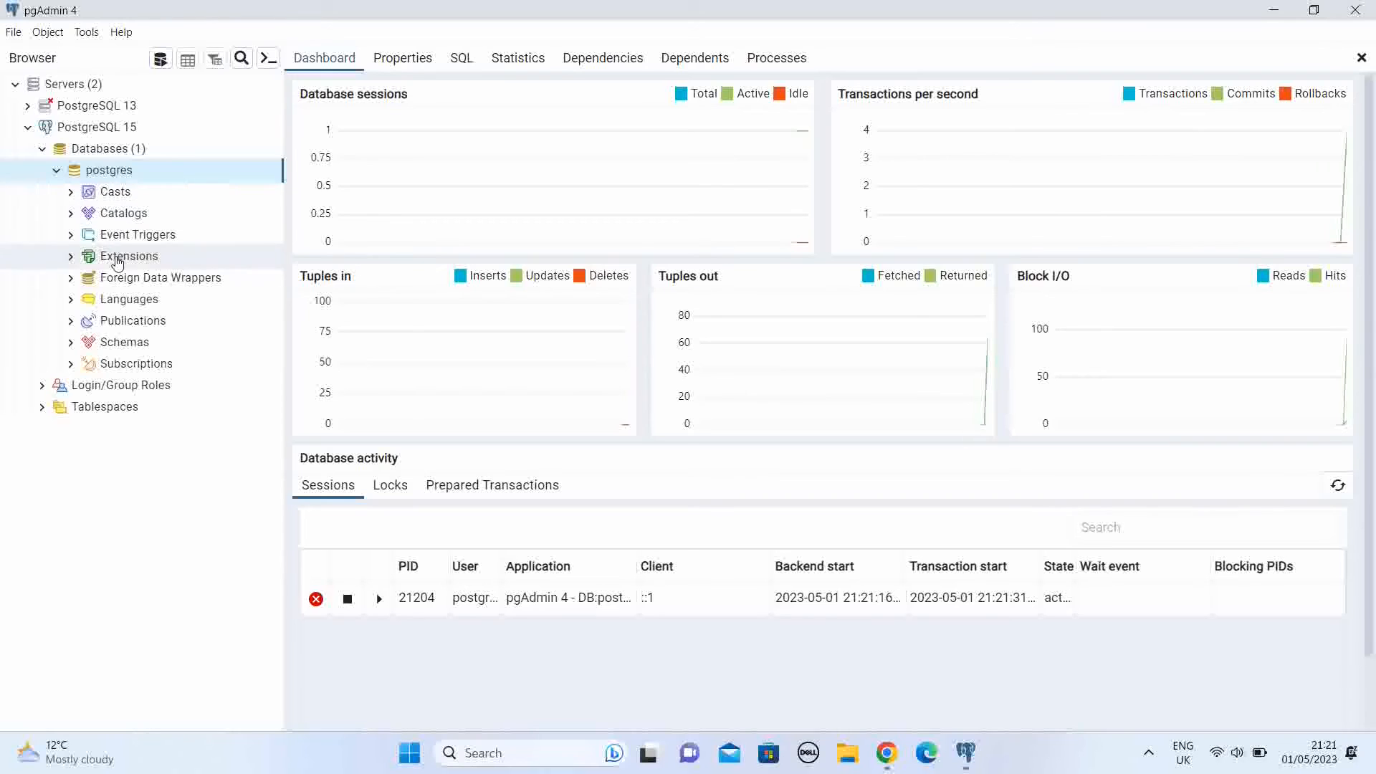
click(71, 343)
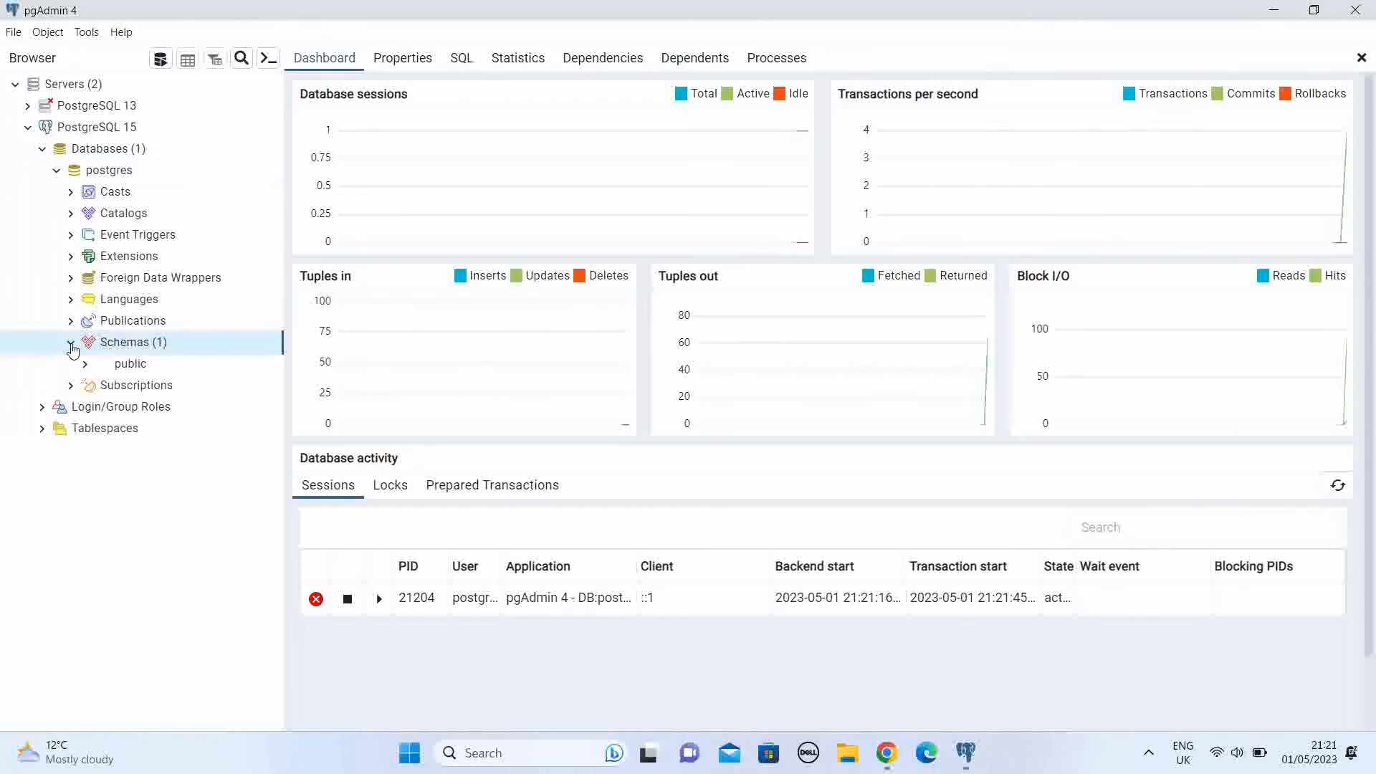
Step: Examine which objects can be created under the postgres database, its schemas and the public schema, and expand the public schema's tables
right_click(117, 175)
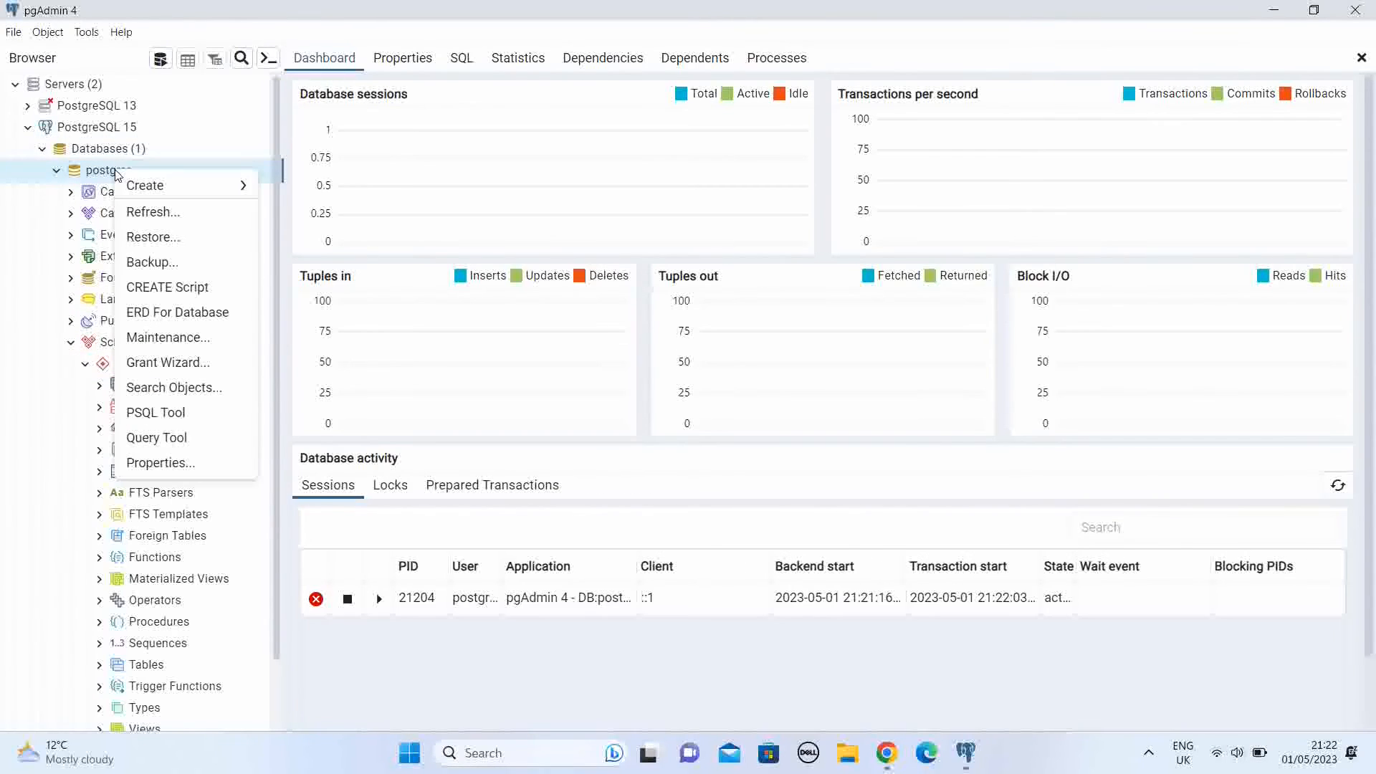
mouse_move(185, 188)
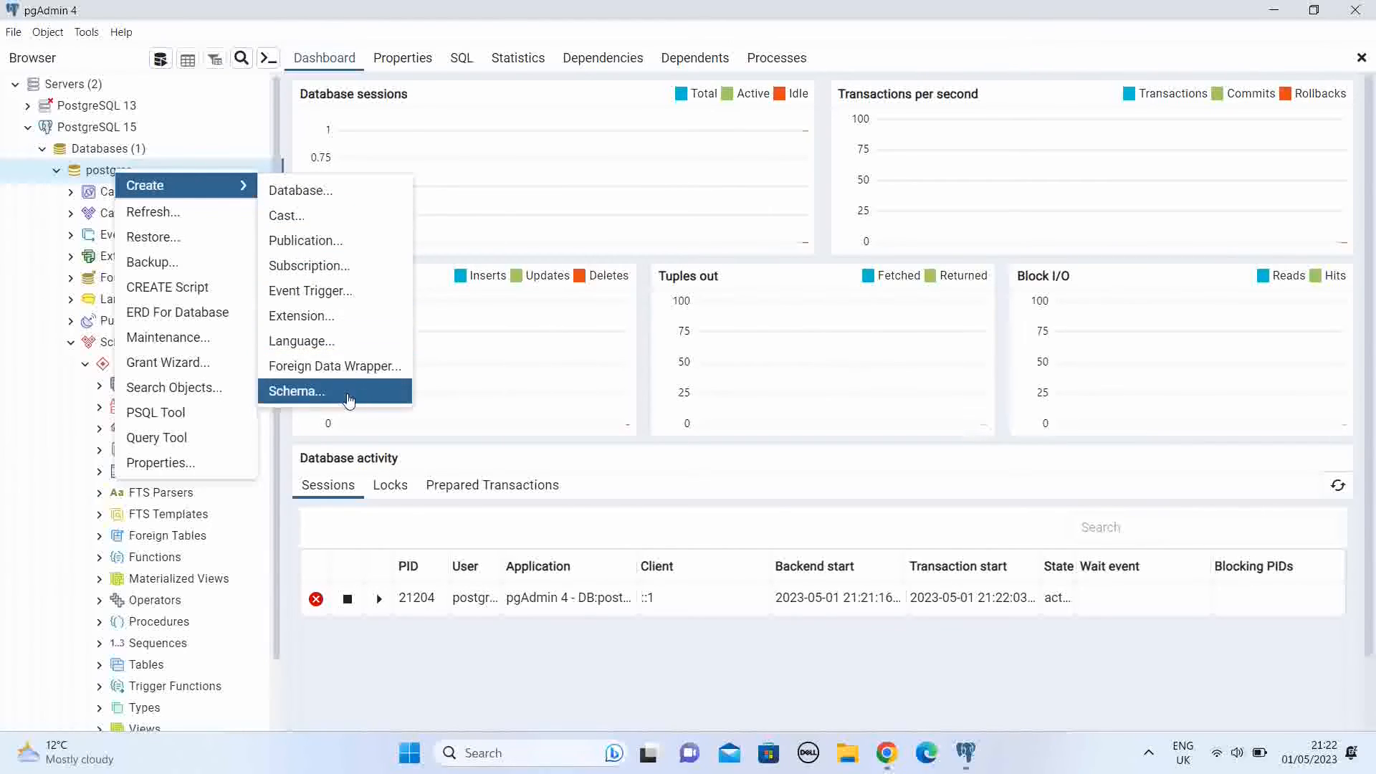
click(20, 238)
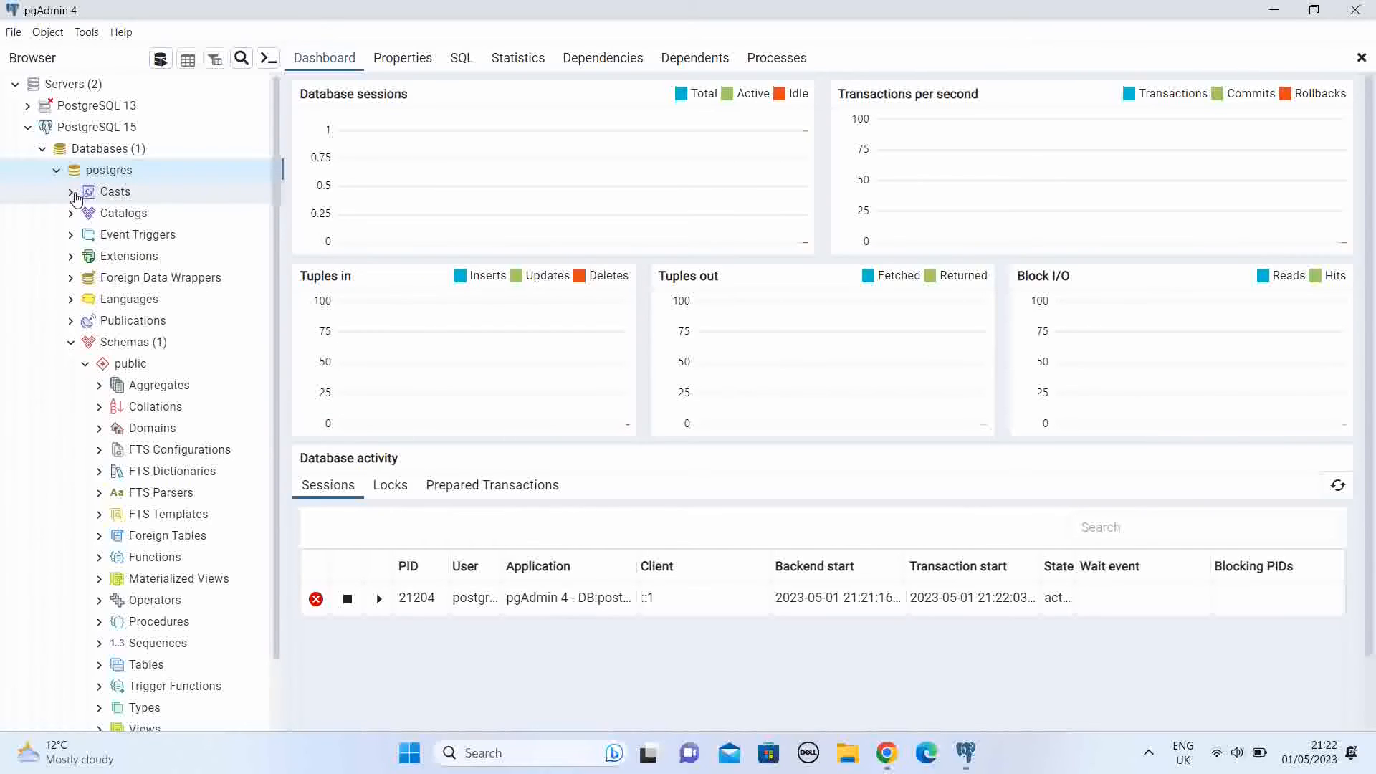
right_click(133, 351)
mouse_move(179, 363)
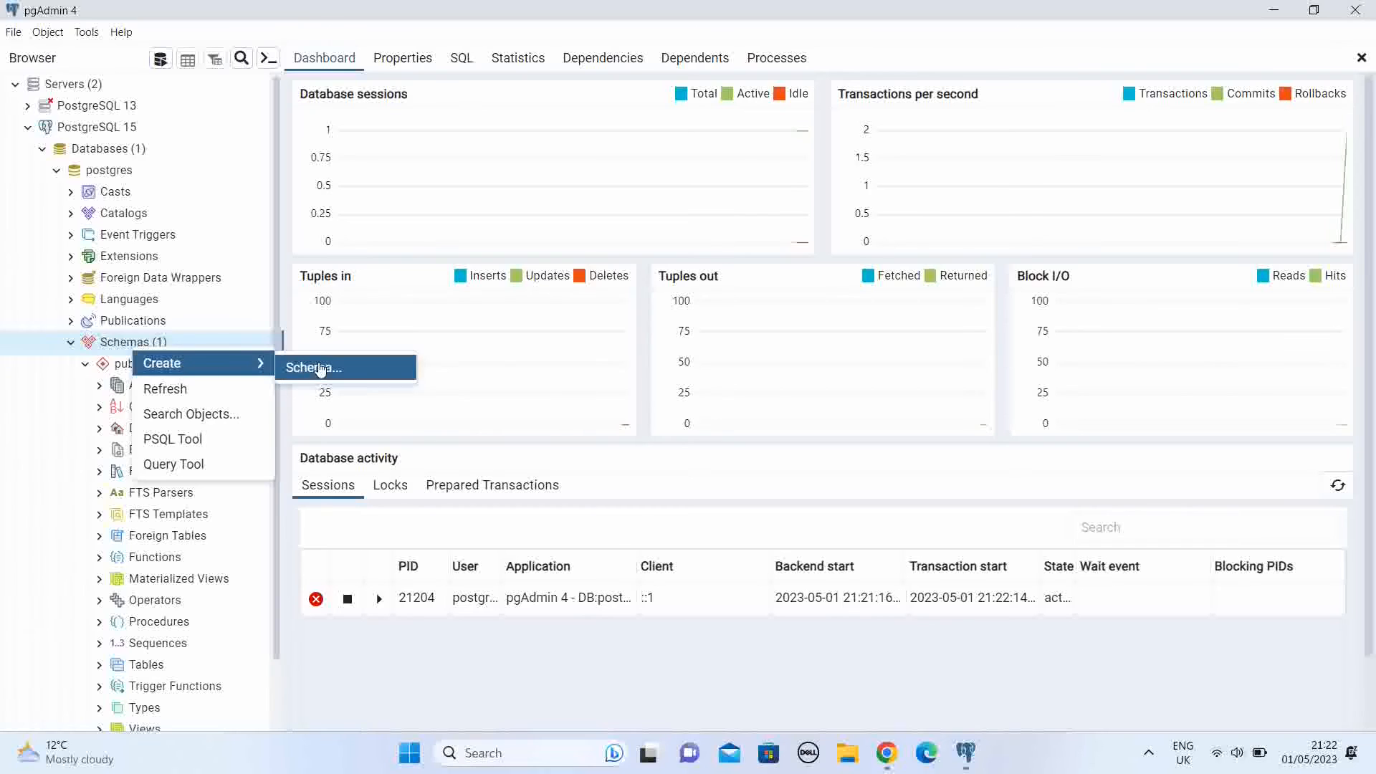
click(12, 399)
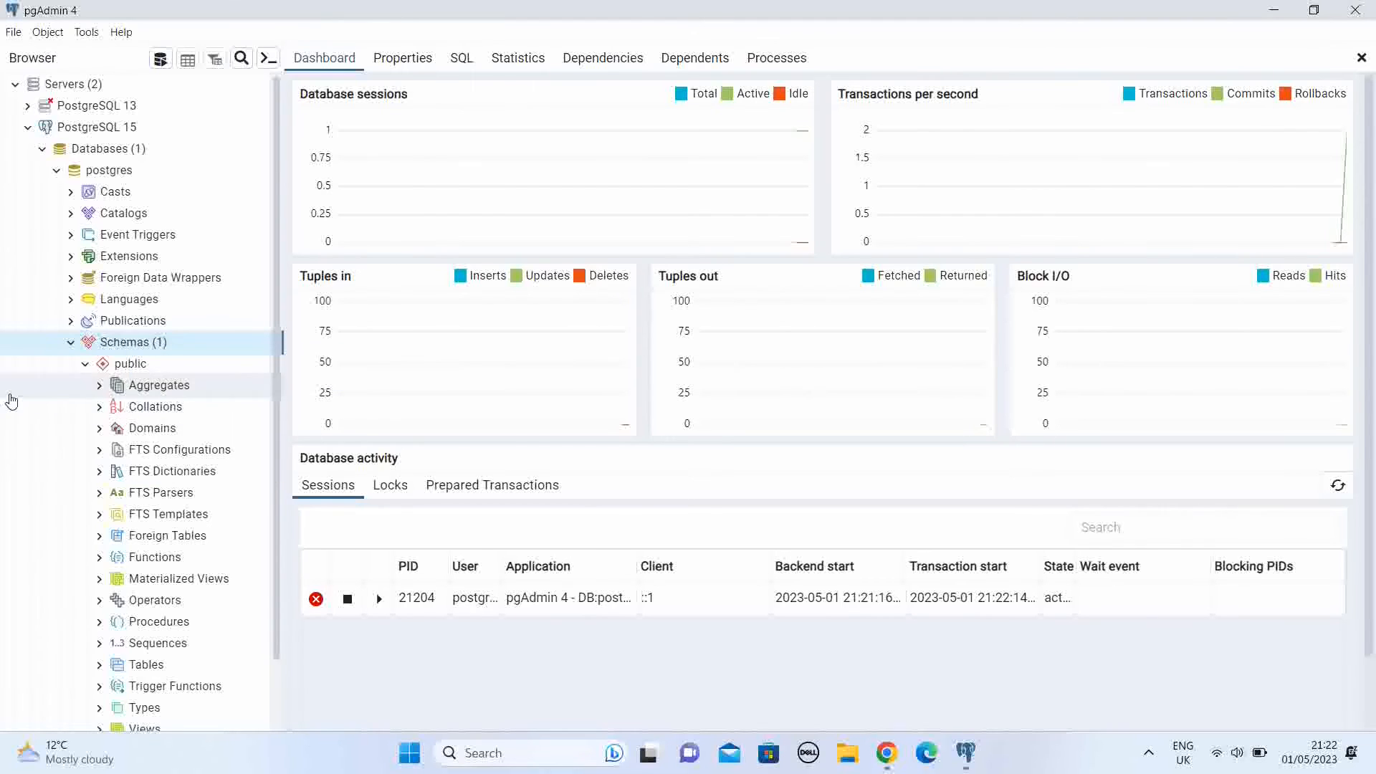
right_click(132, 367)
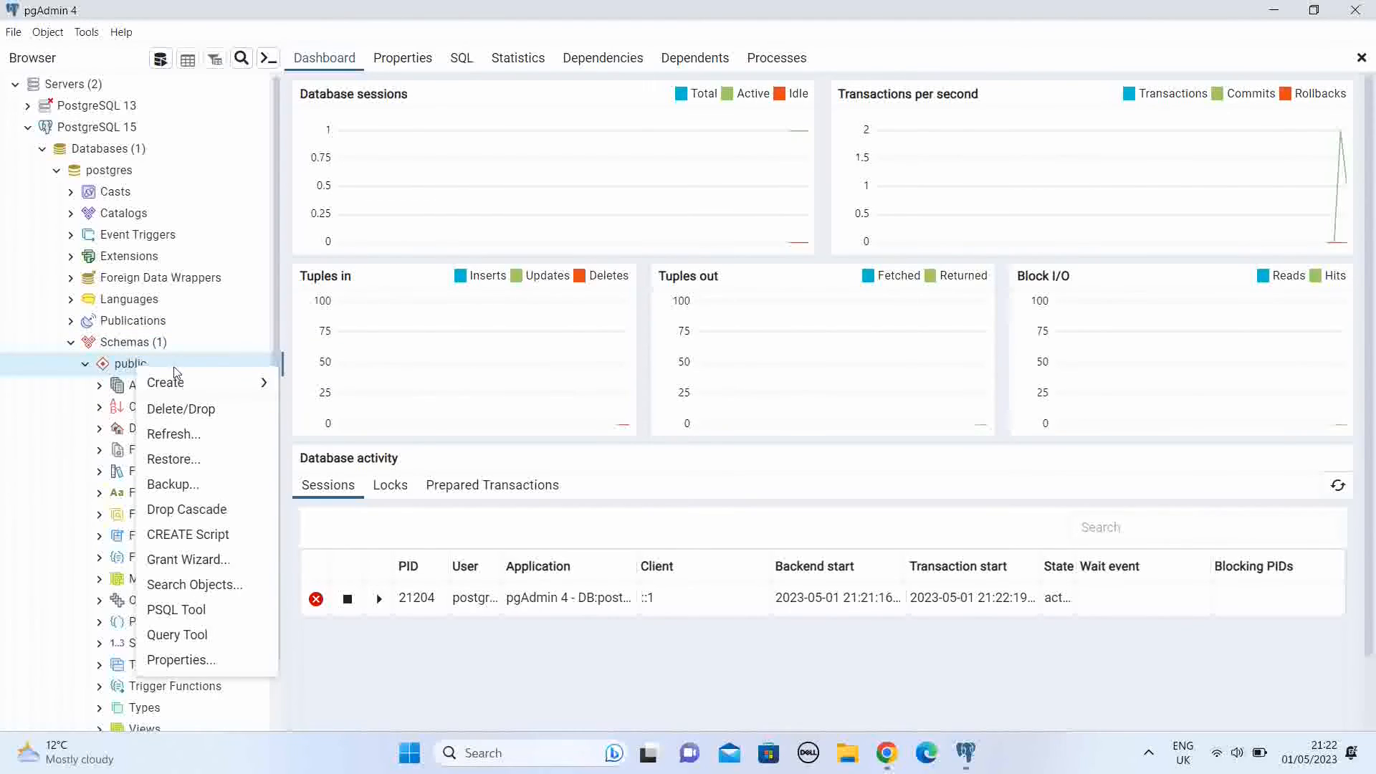
mouse_move(213, 387)
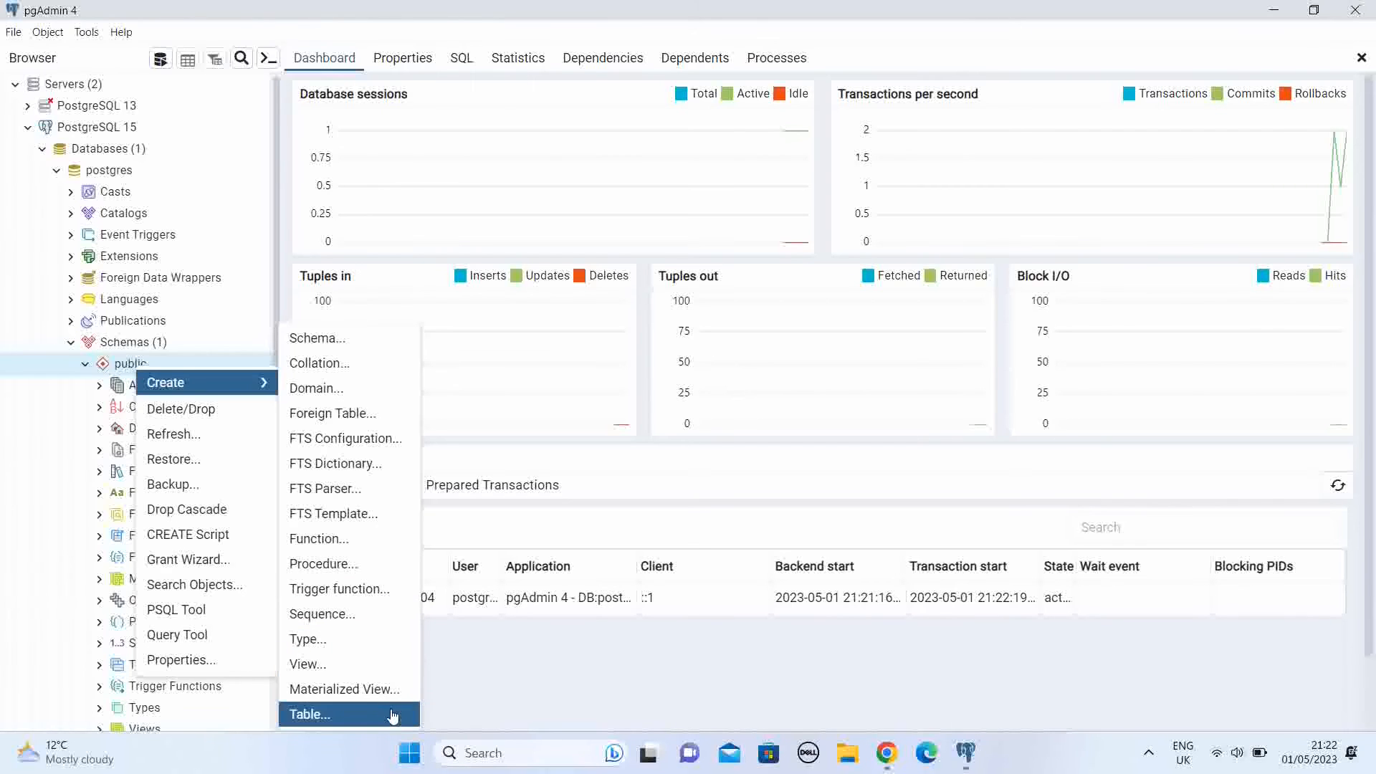
click(15, 400)
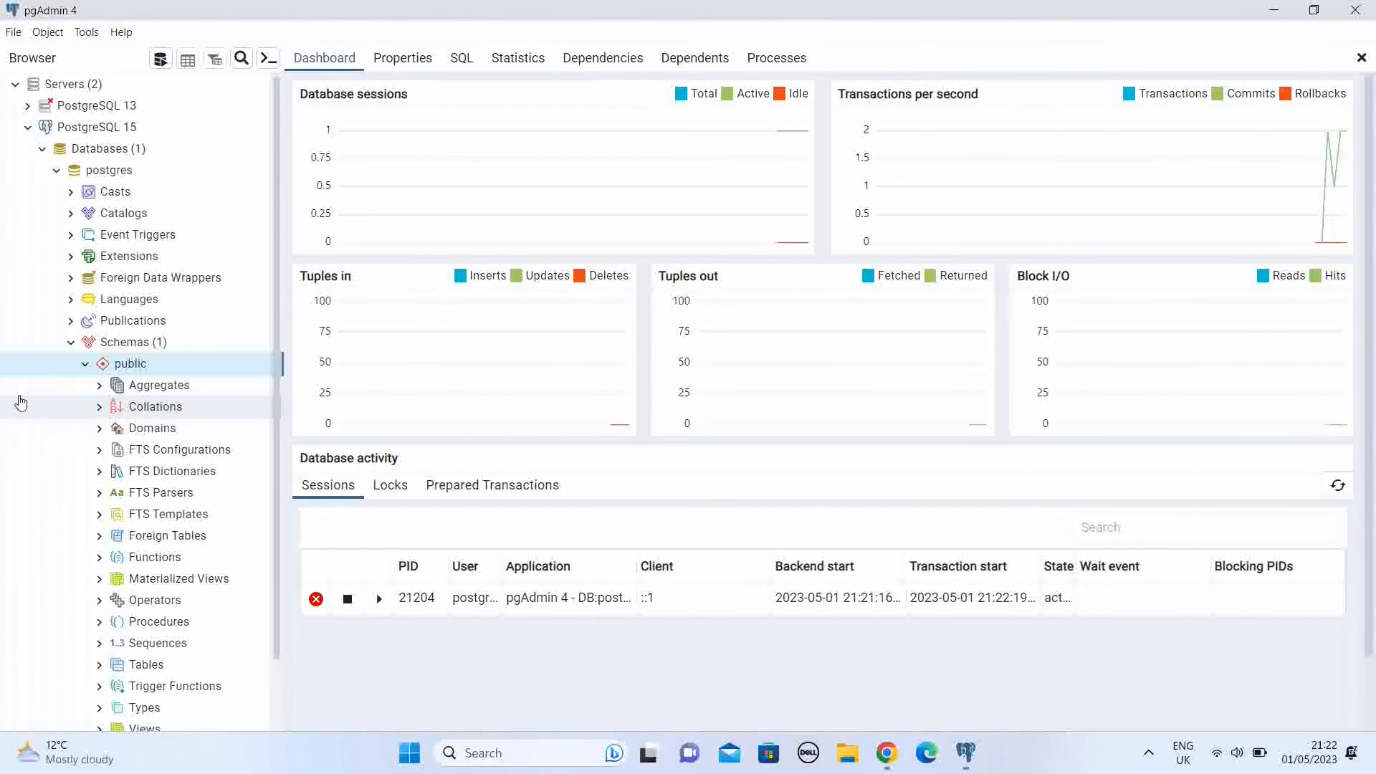
scroll(247, 464, down, 1)
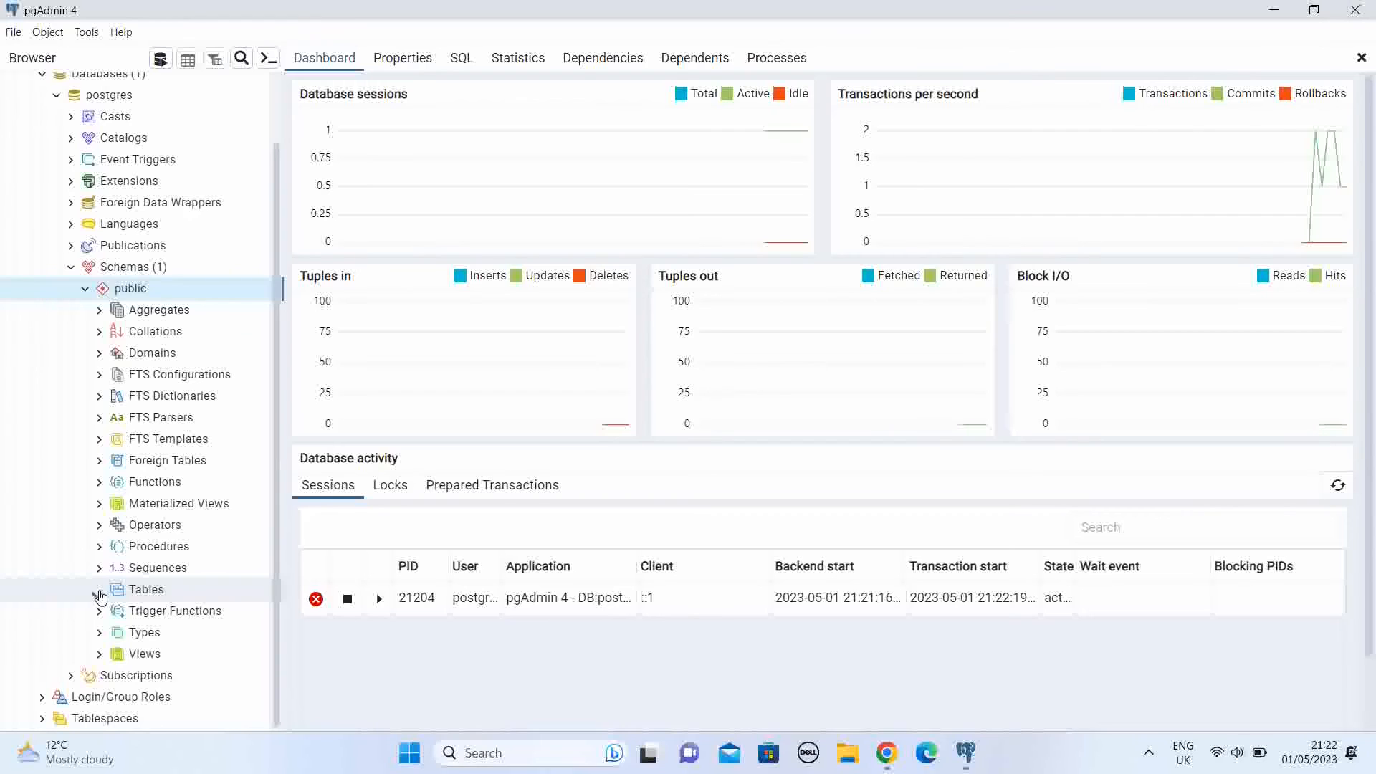
click(100, 592)
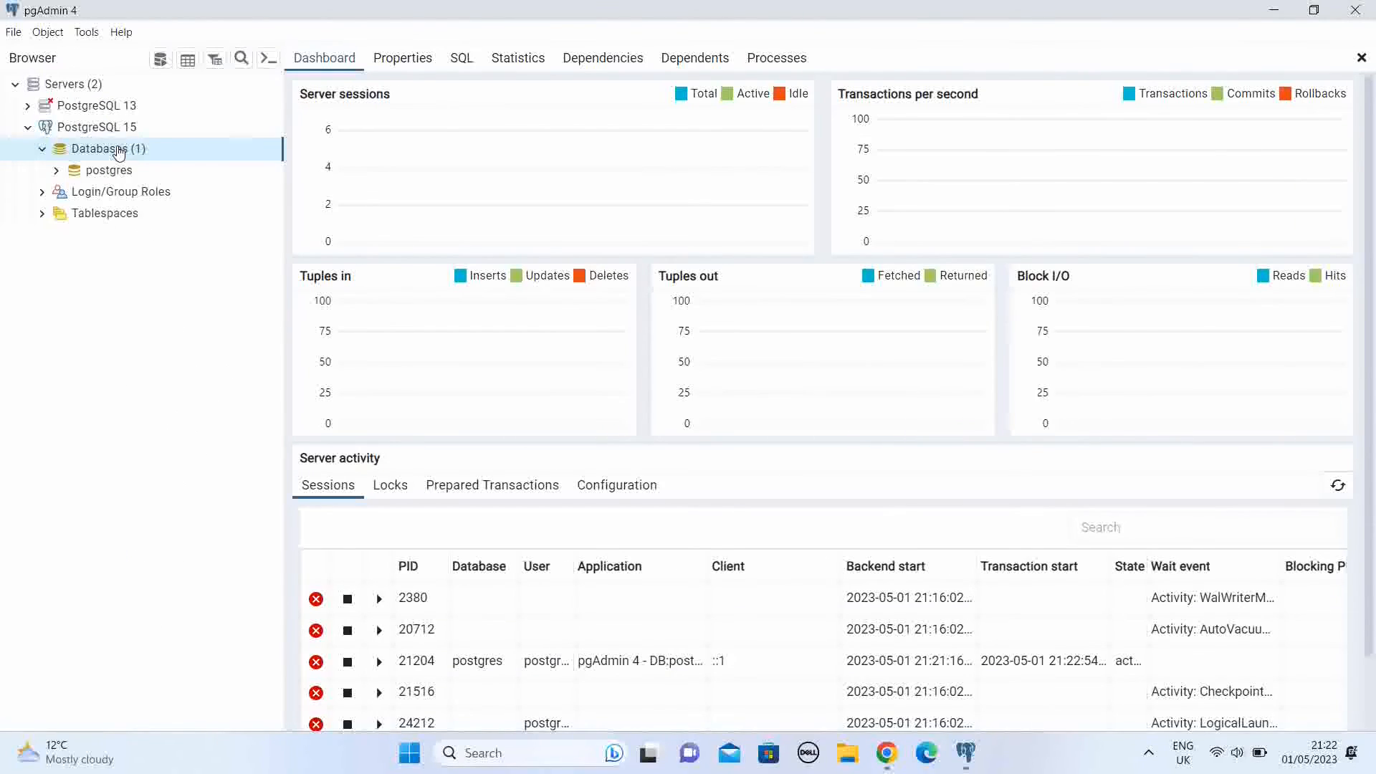
Step: Start creating a new database on the PostgreSQL 15 server and name it Training
right_click(116, 148)
mouse_move(183, 163)
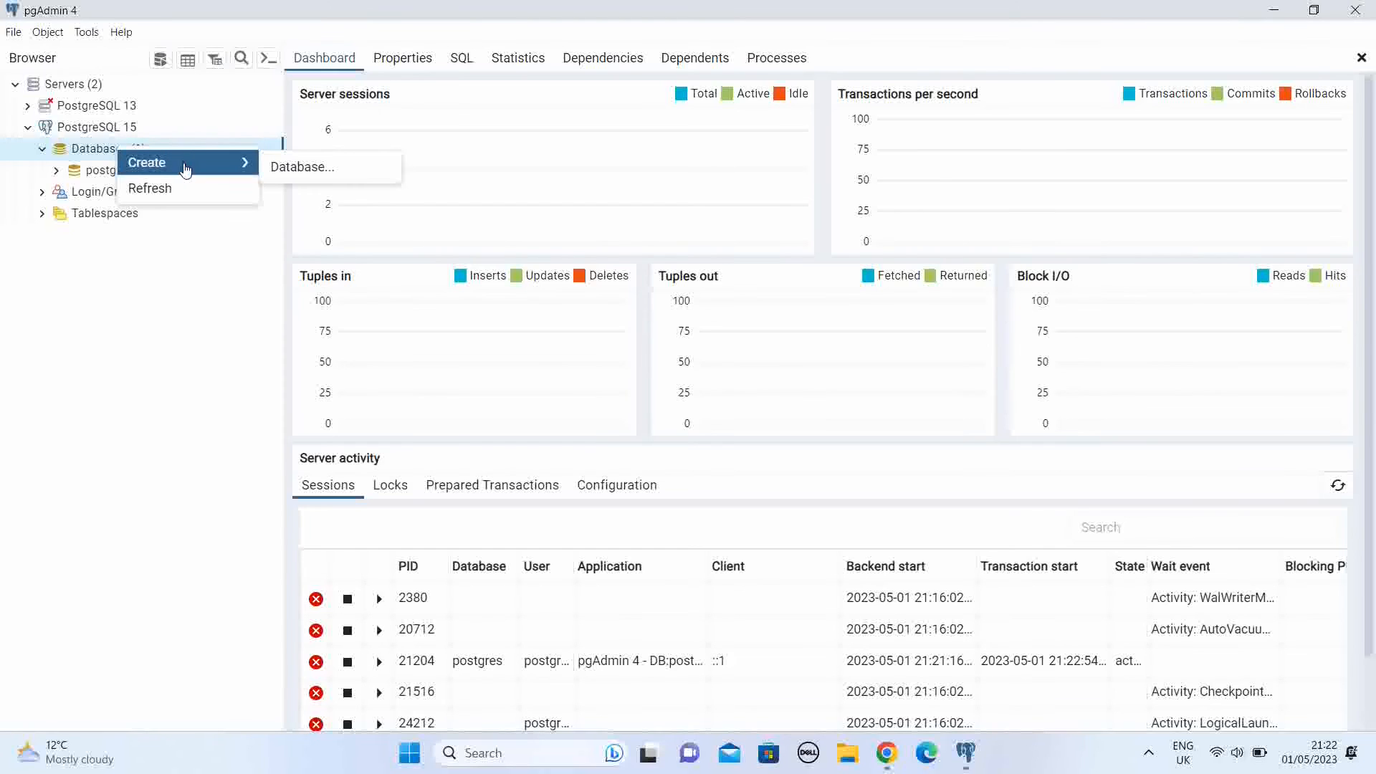
click(297, 167)
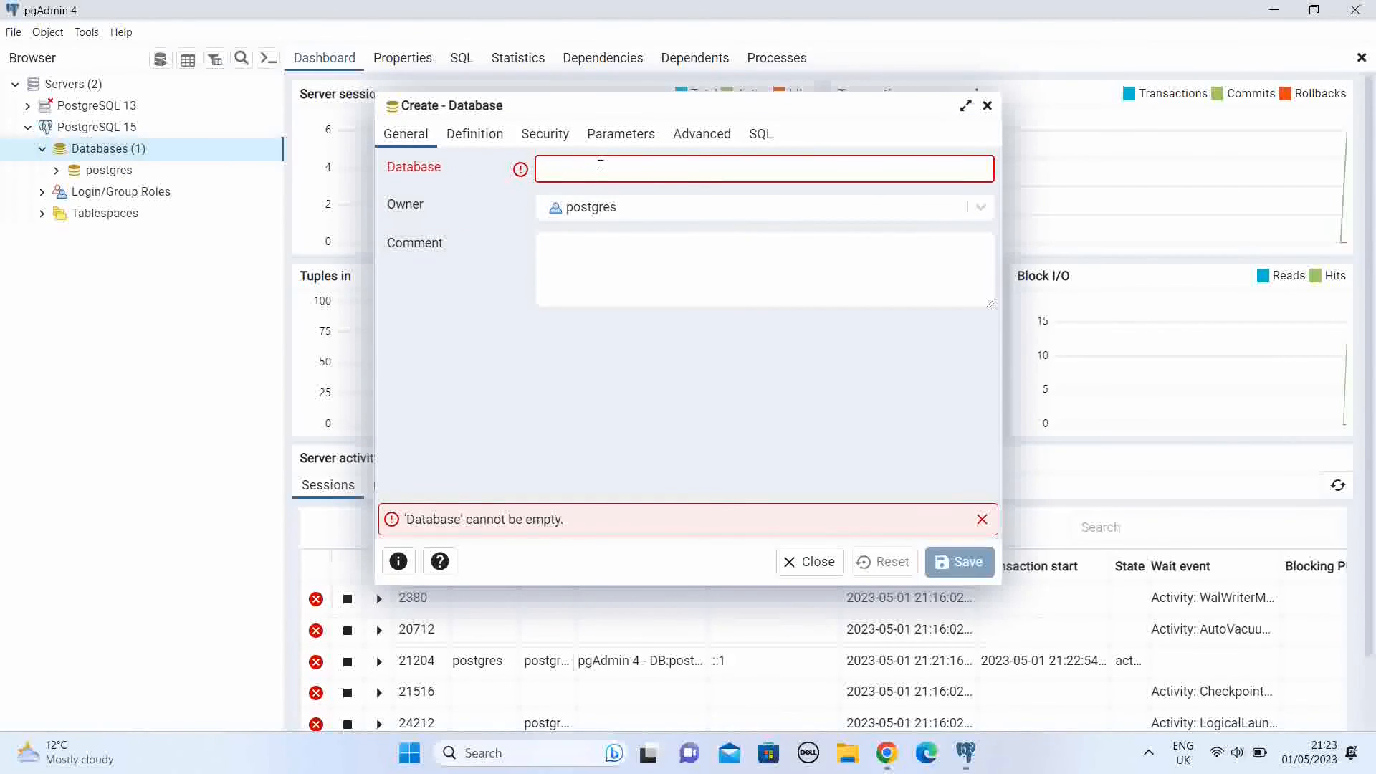
text(Tr)
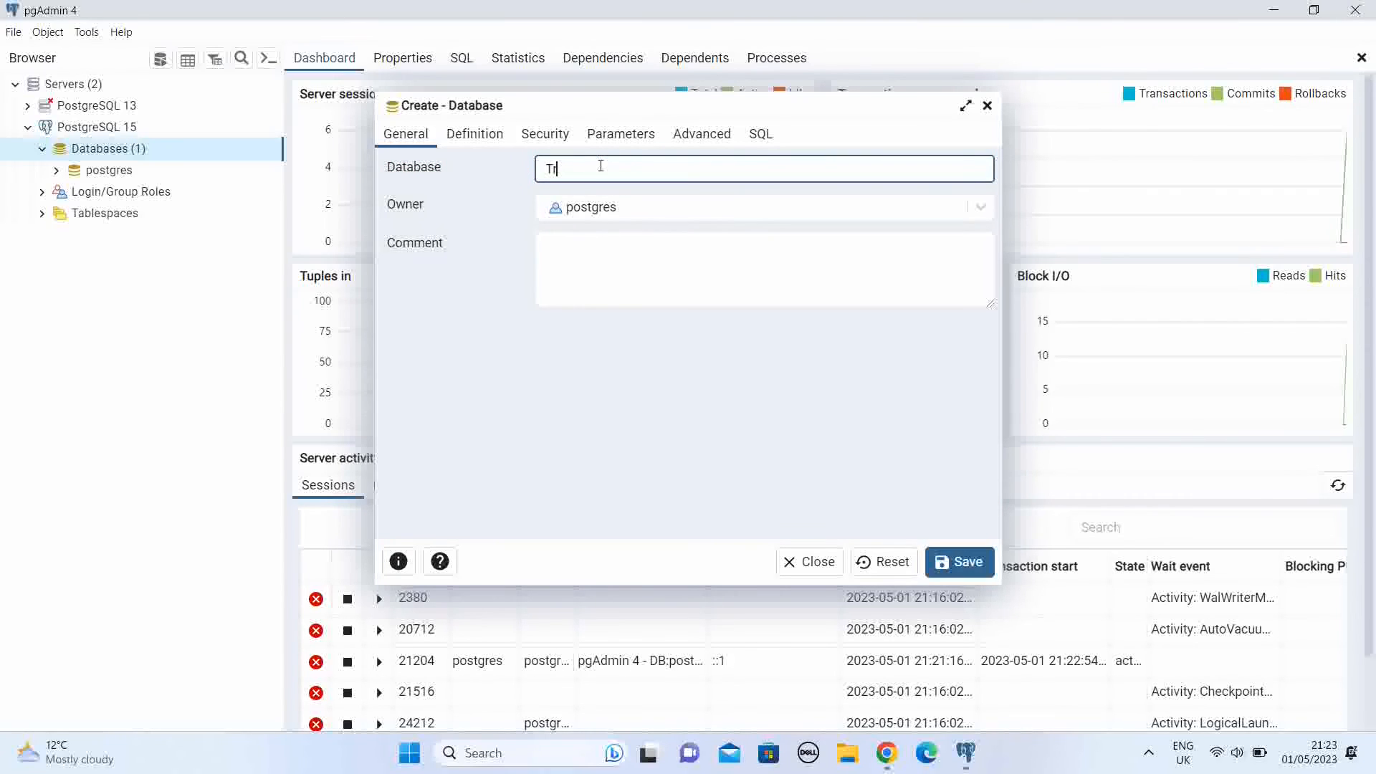
text(aining)
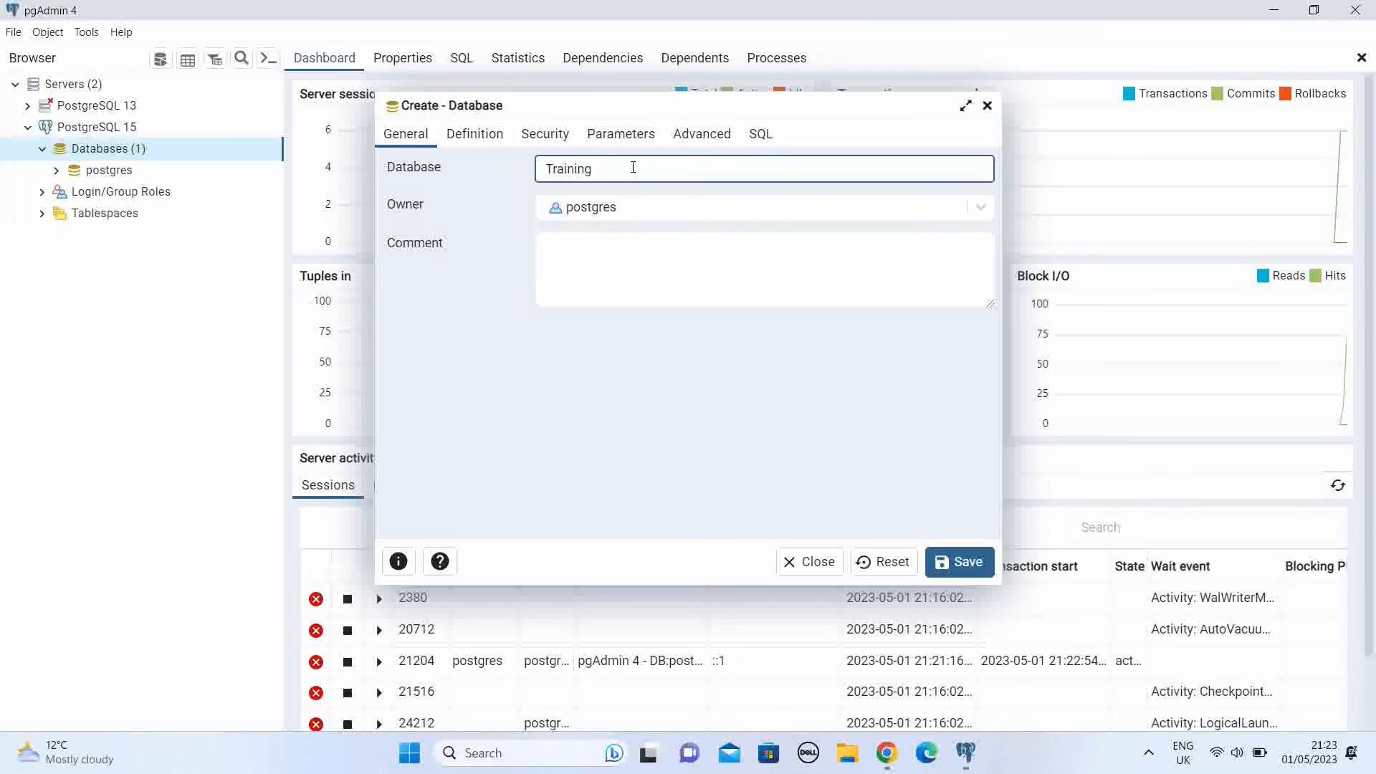
Step: Keep postgres as the database owner, add the comment "Training Purpose", and save the new database
click(745, 208)
click(746, 208)
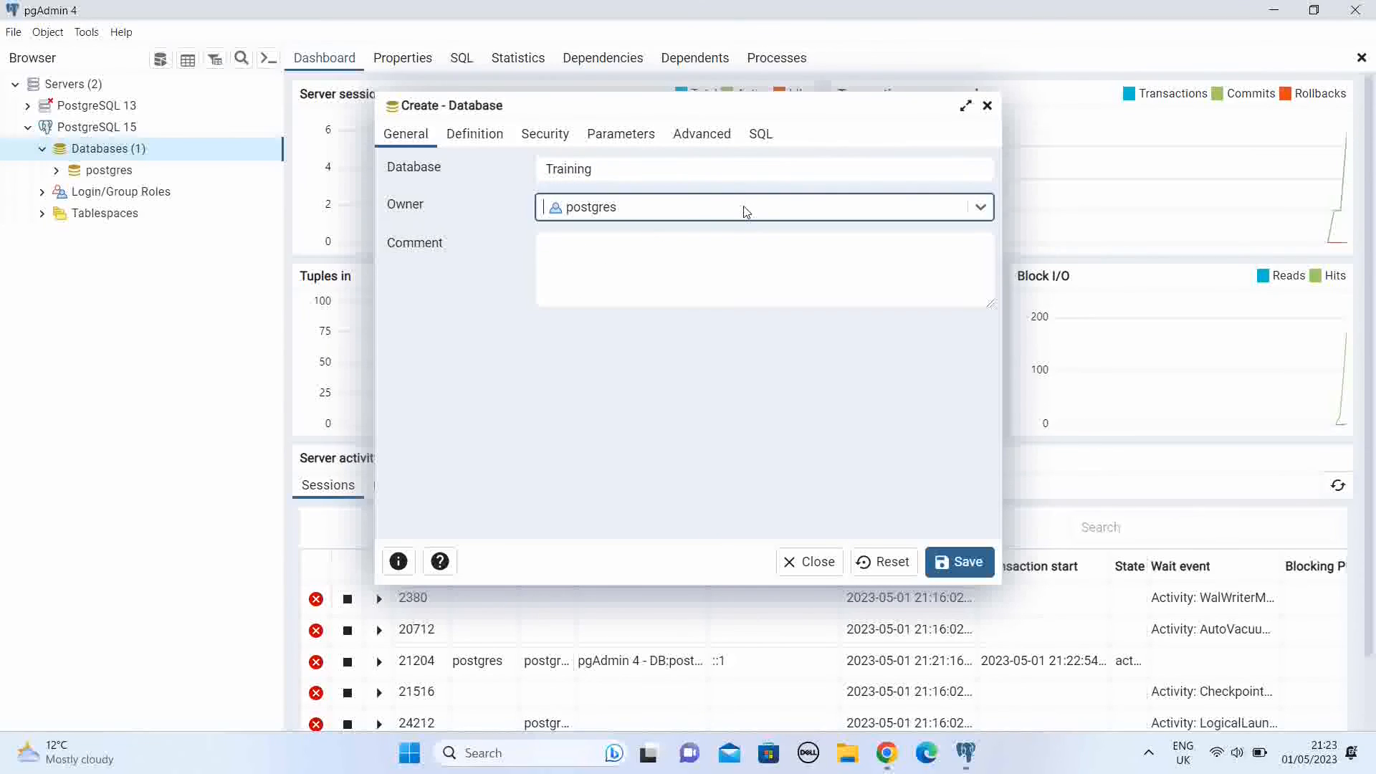
click(682, 268)
click(685, 268)
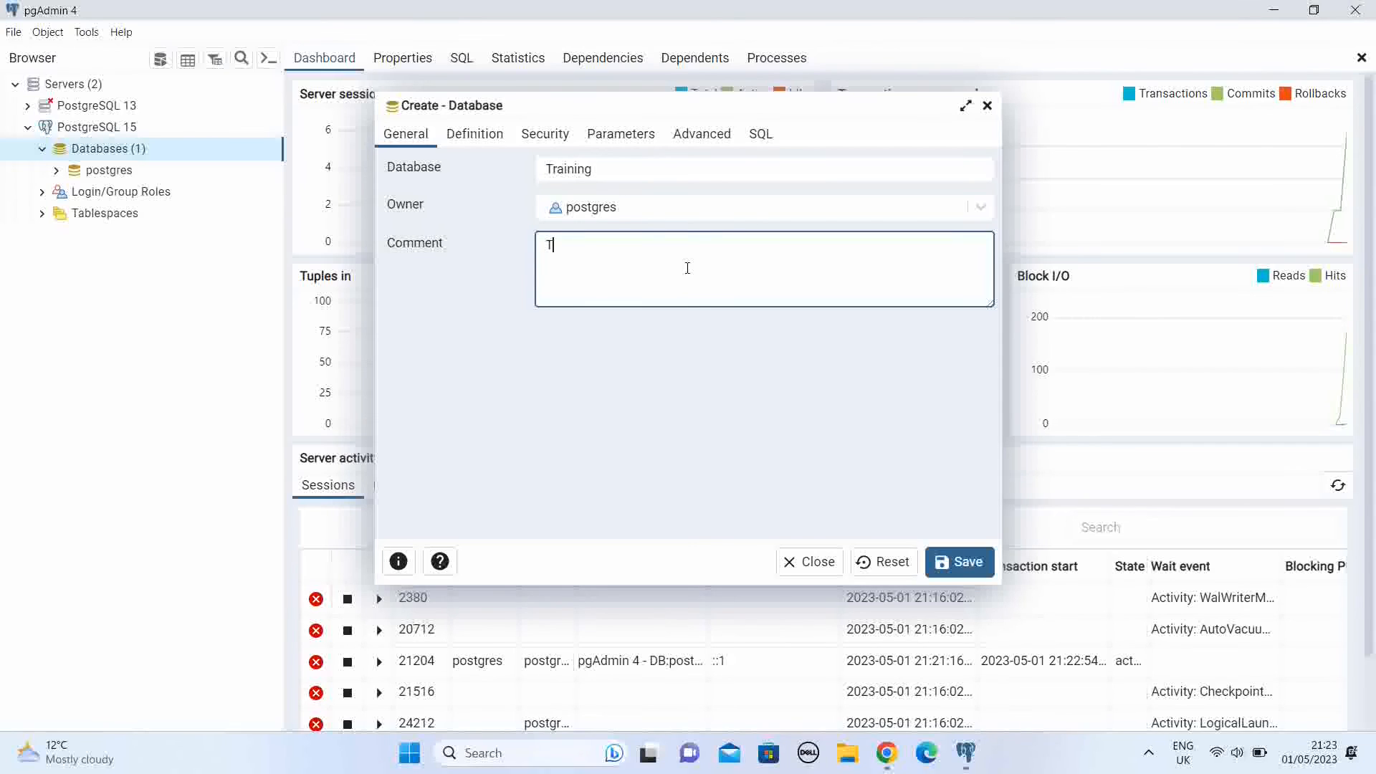
text(Training Purpose)
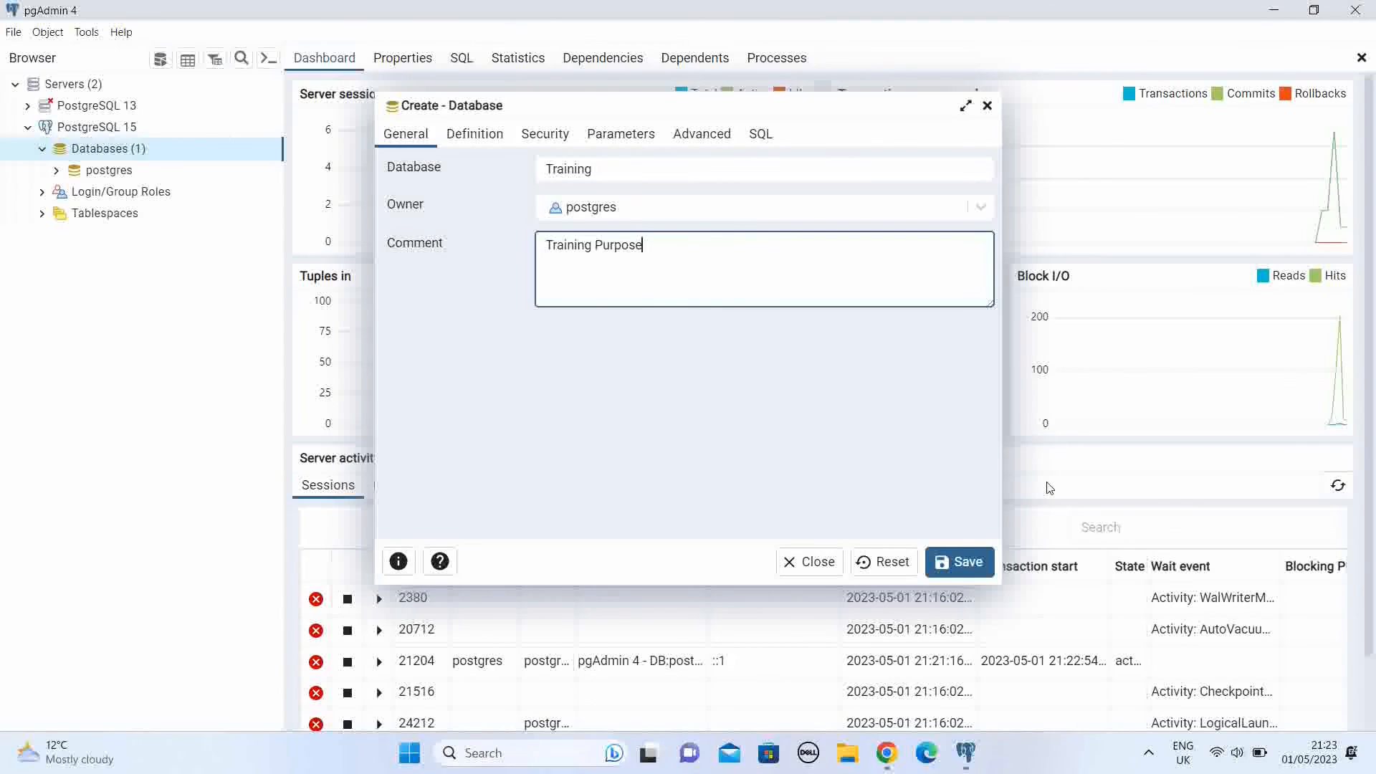
click(973, 566)
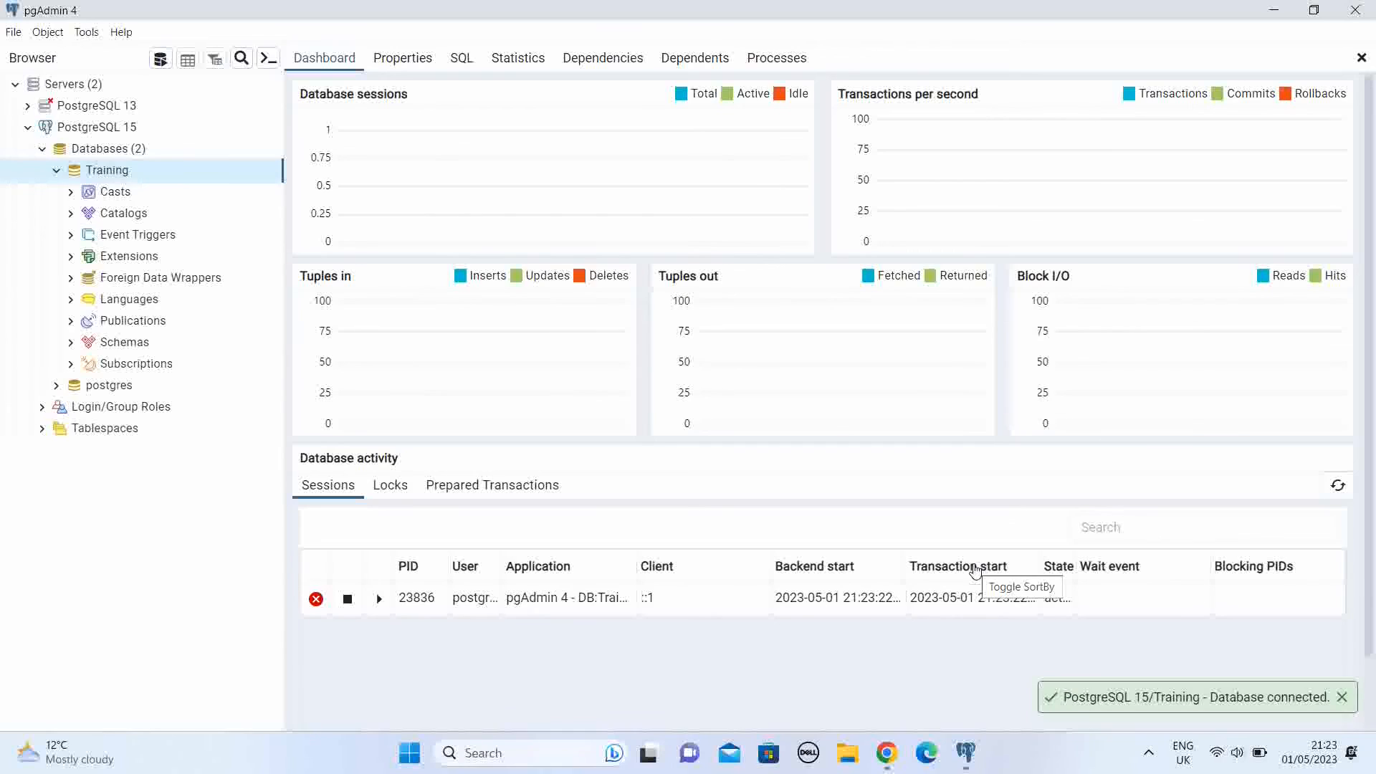
Step: Expand the Training database through its public schema down to the tables and examine the object types it contains
click(55, 172)
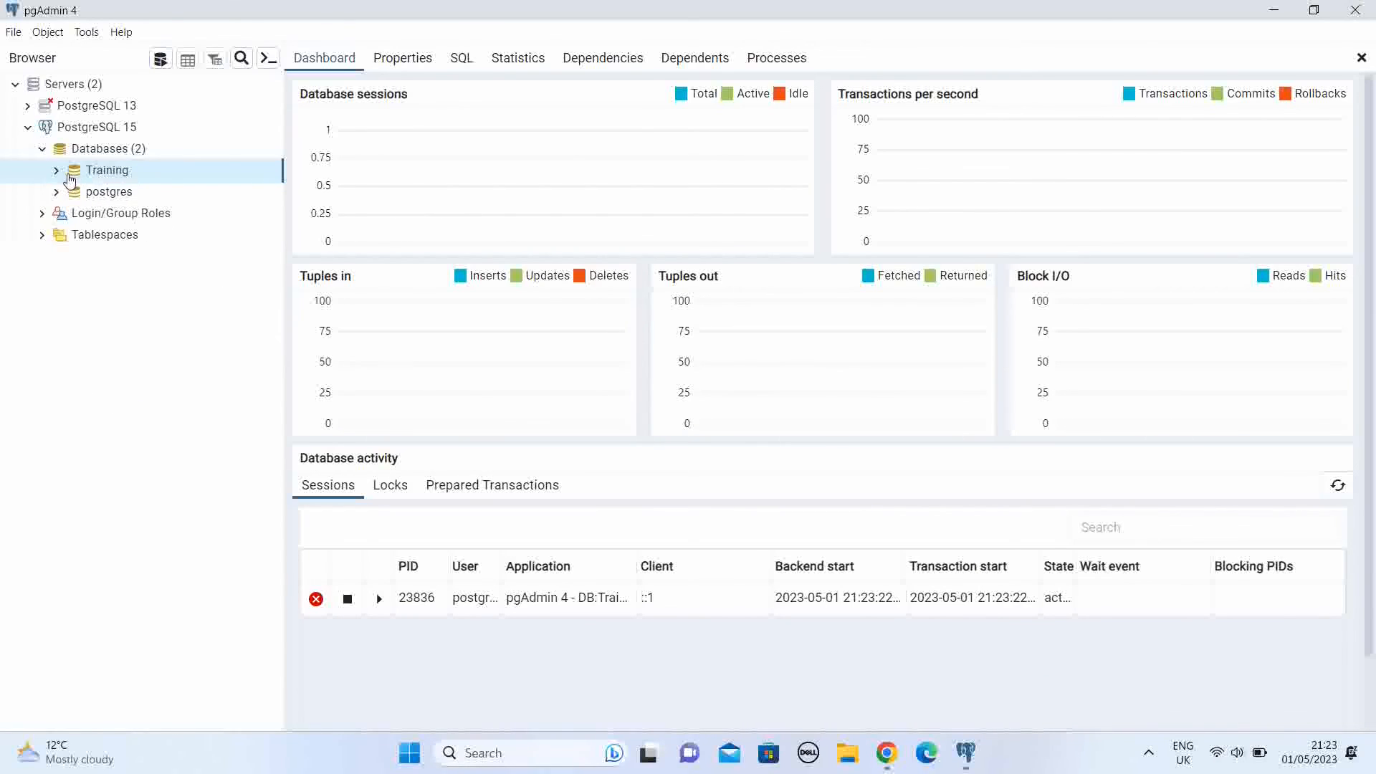
click(56, 173)
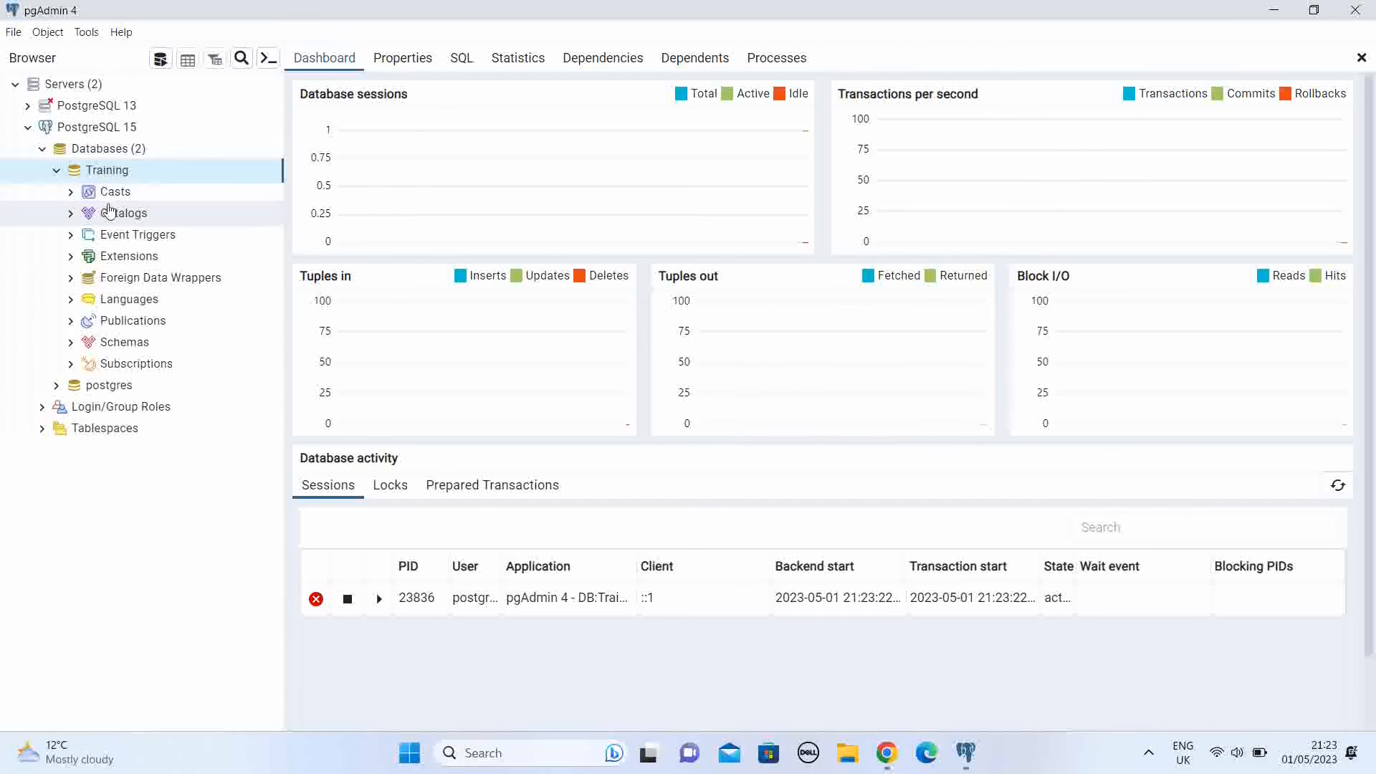
click(72, 344)
click(85, 363)
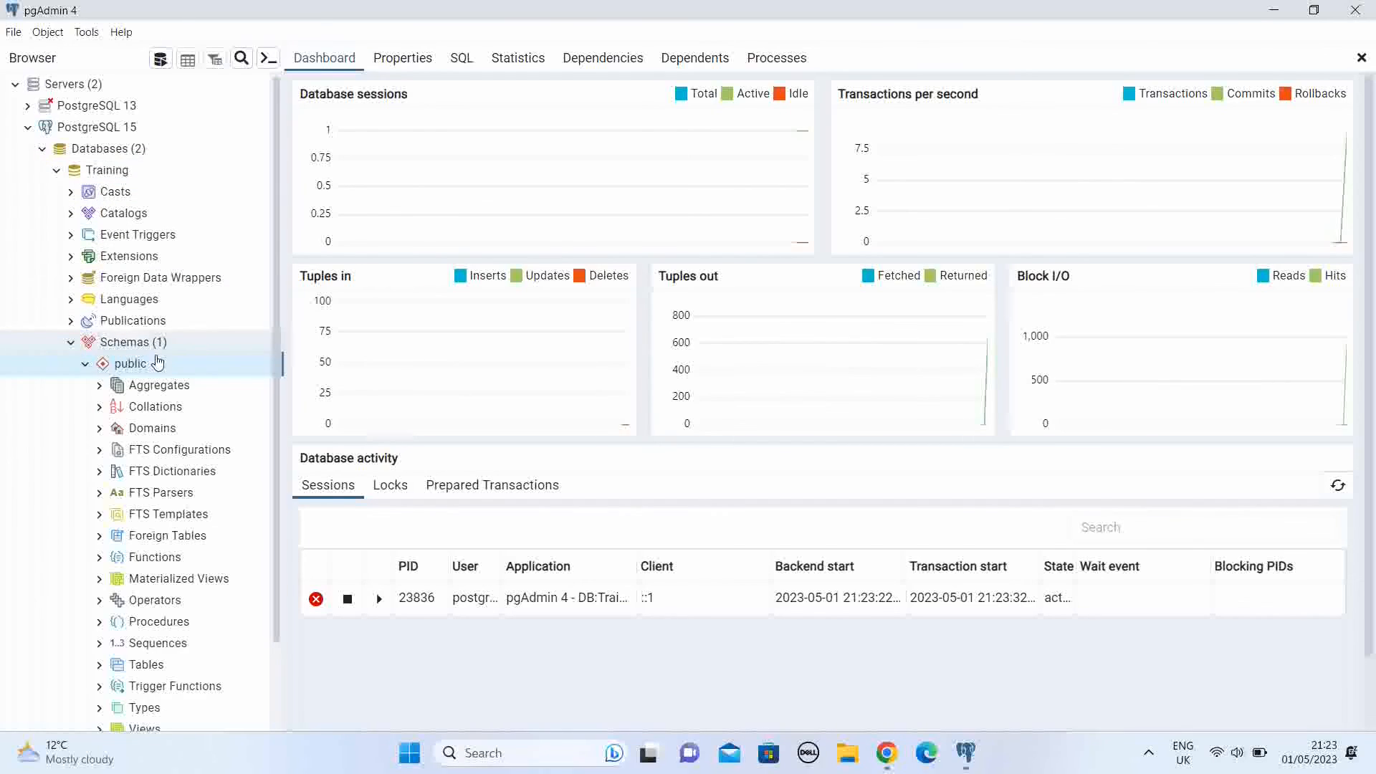
scroll(211, 570, down, 2)
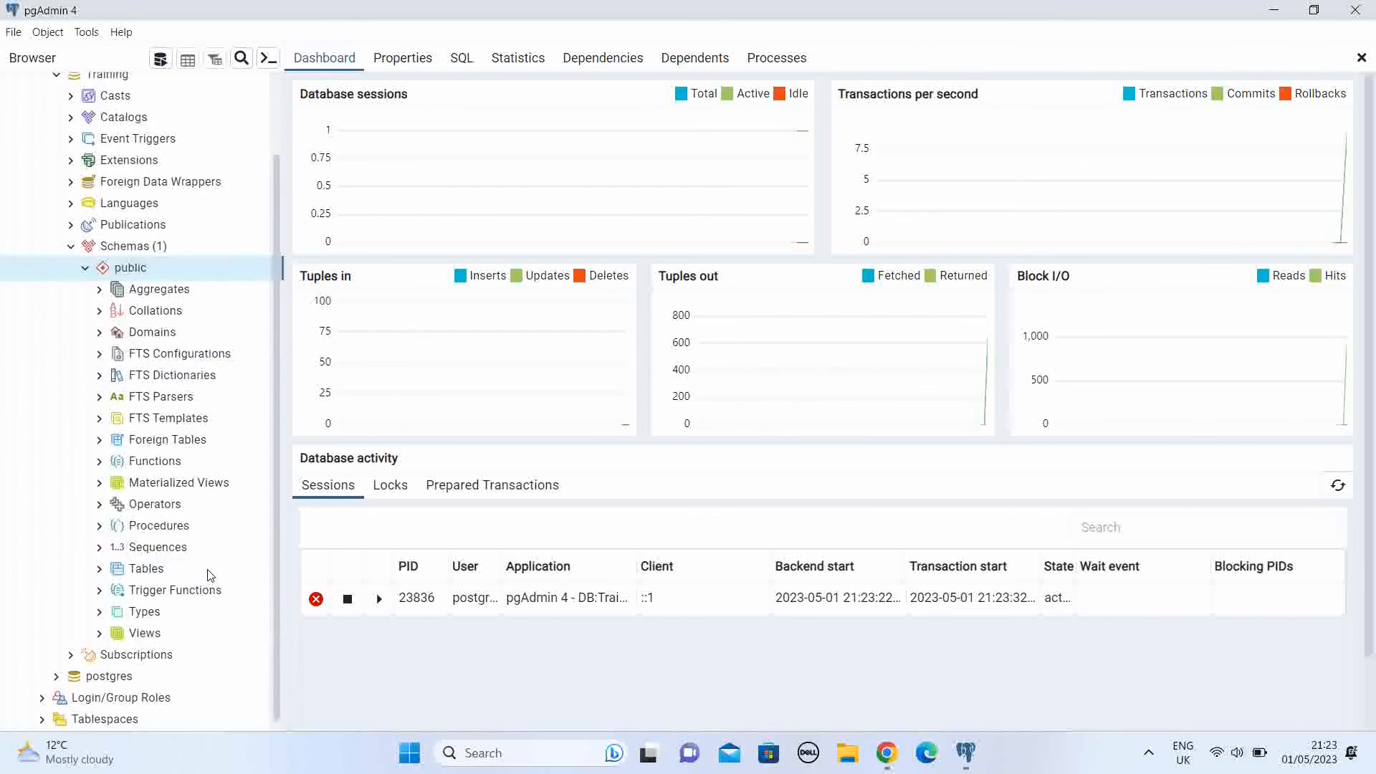
click(85, 269)
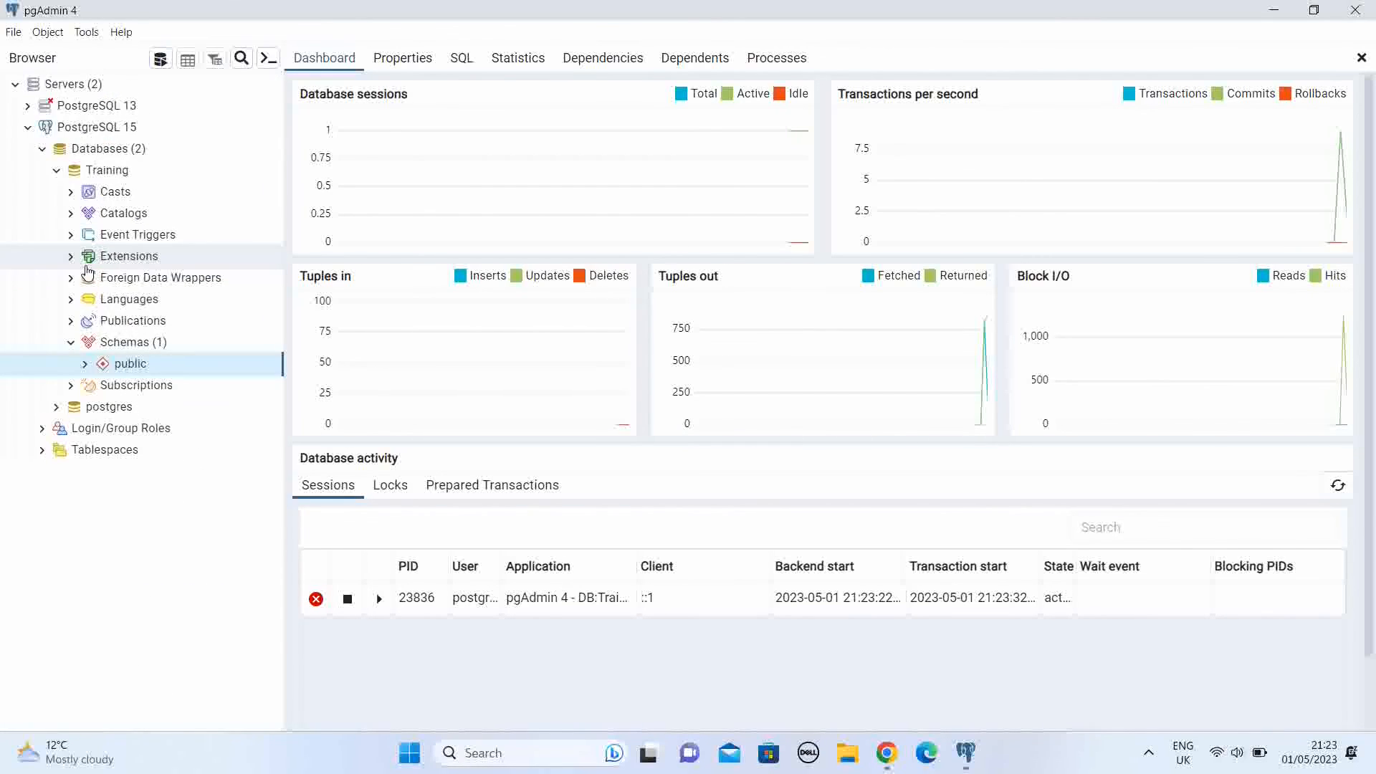
click(140, 347)
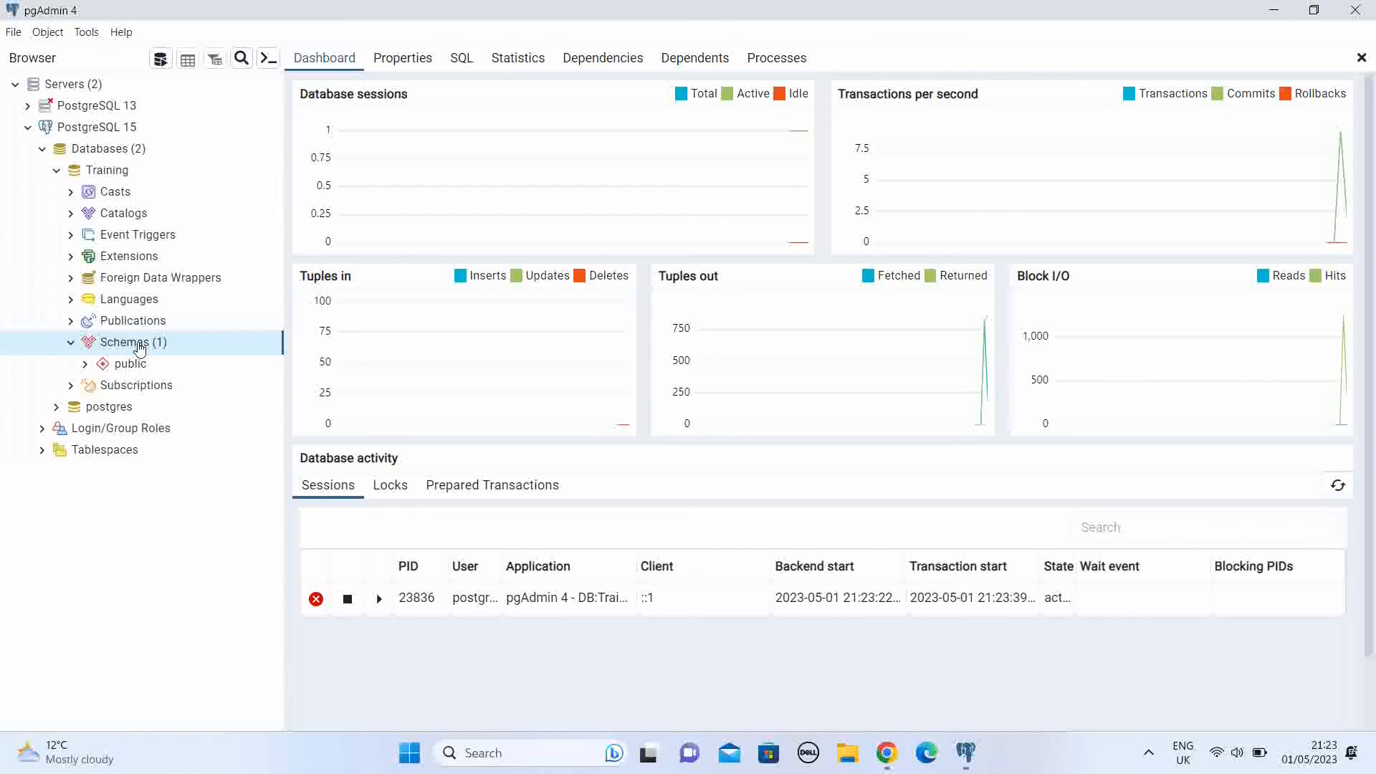
click(86, 365)
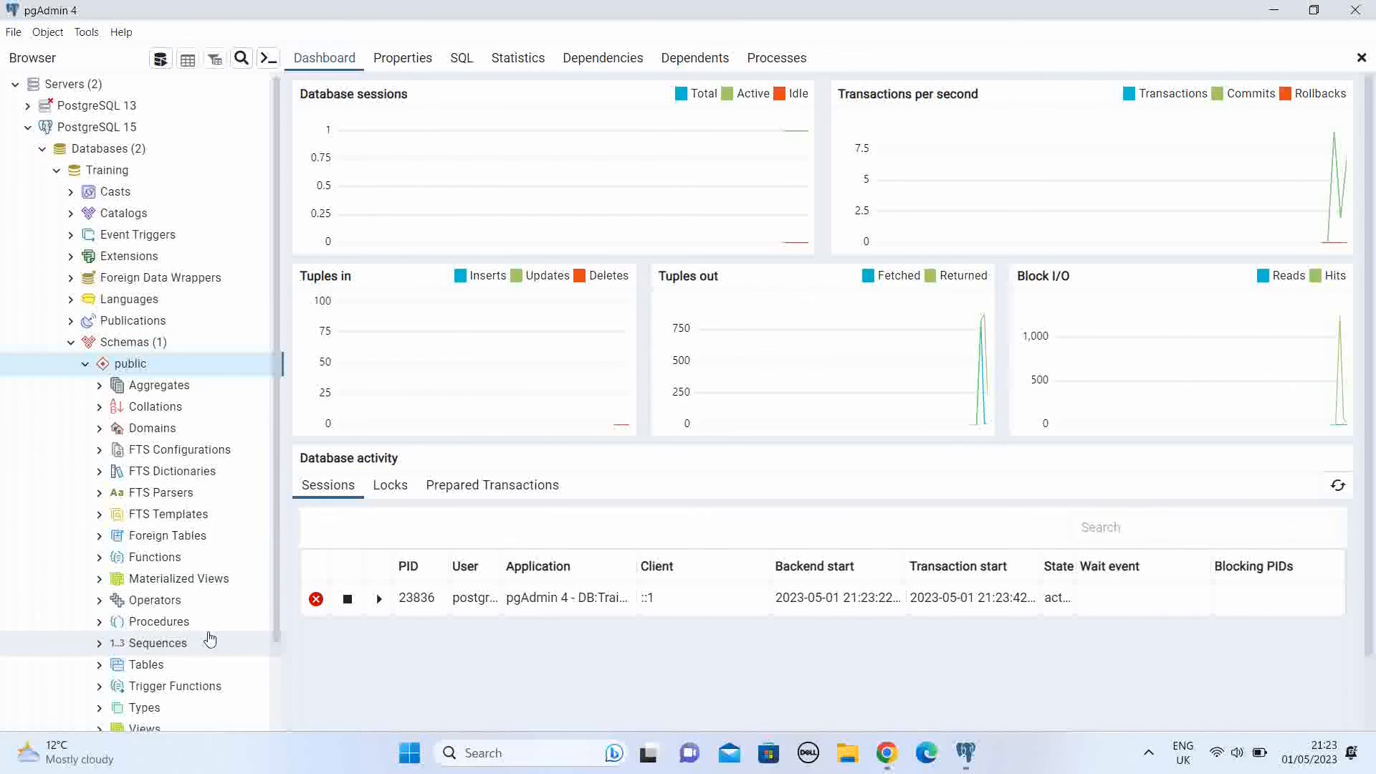
scroll(214, 665, down, 2)
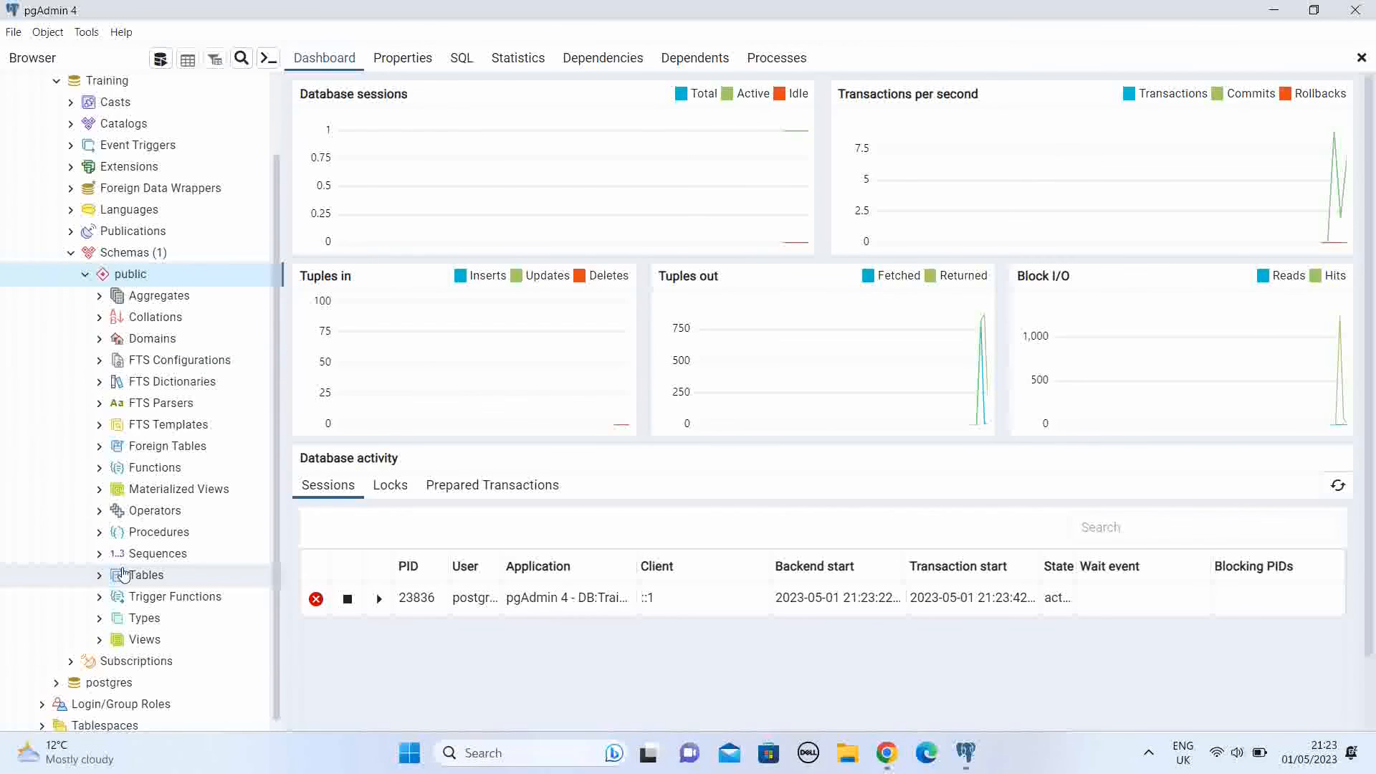
click(100, 577)
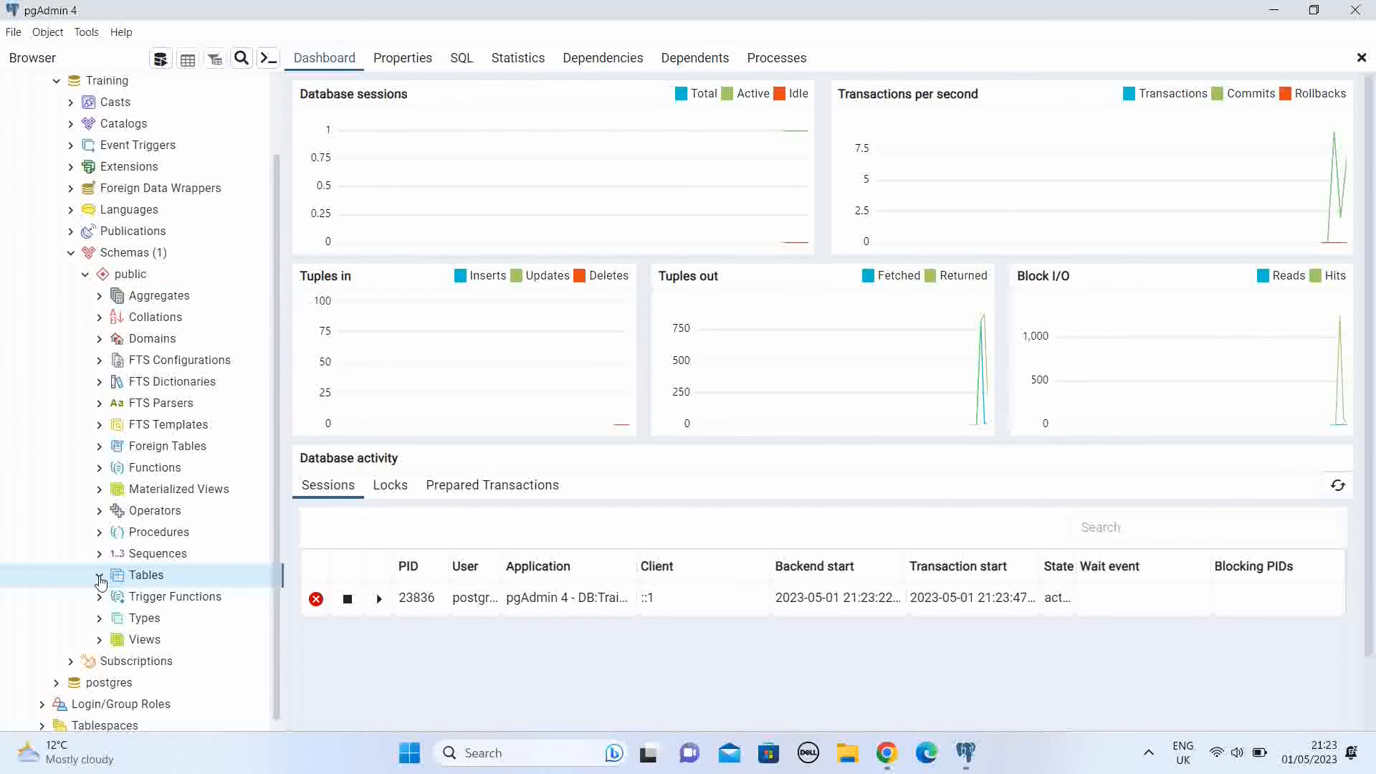
scroll(198, 575, up, 2)
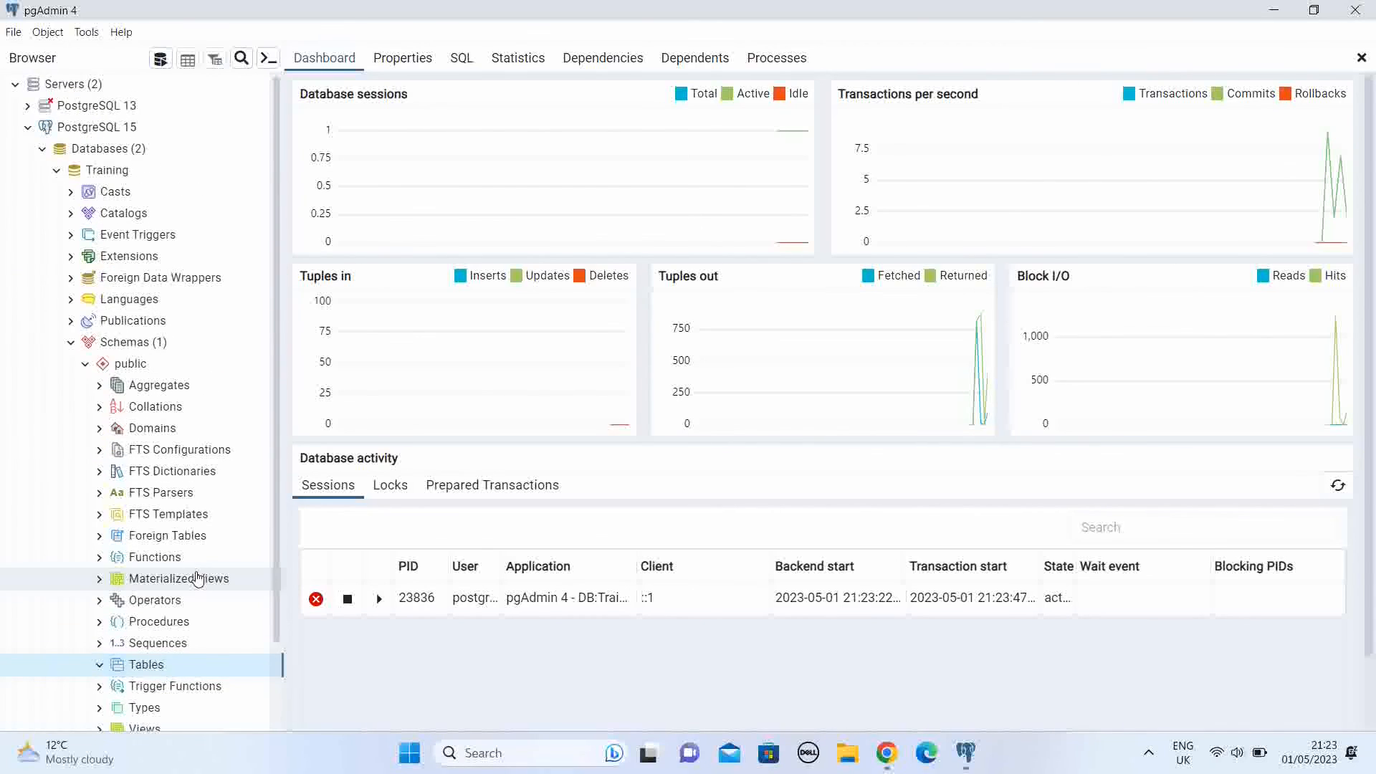